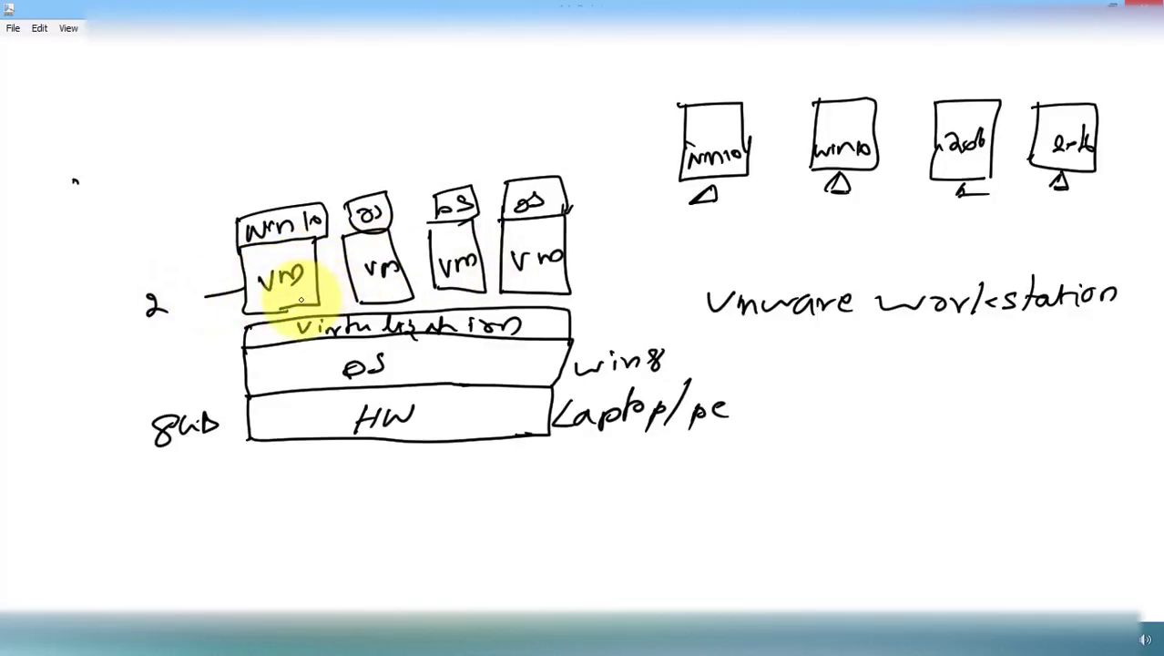
Mark the VM boxes in the virtualization diagram with small crosses.
left_click_drag(291, 304, 306, 293)
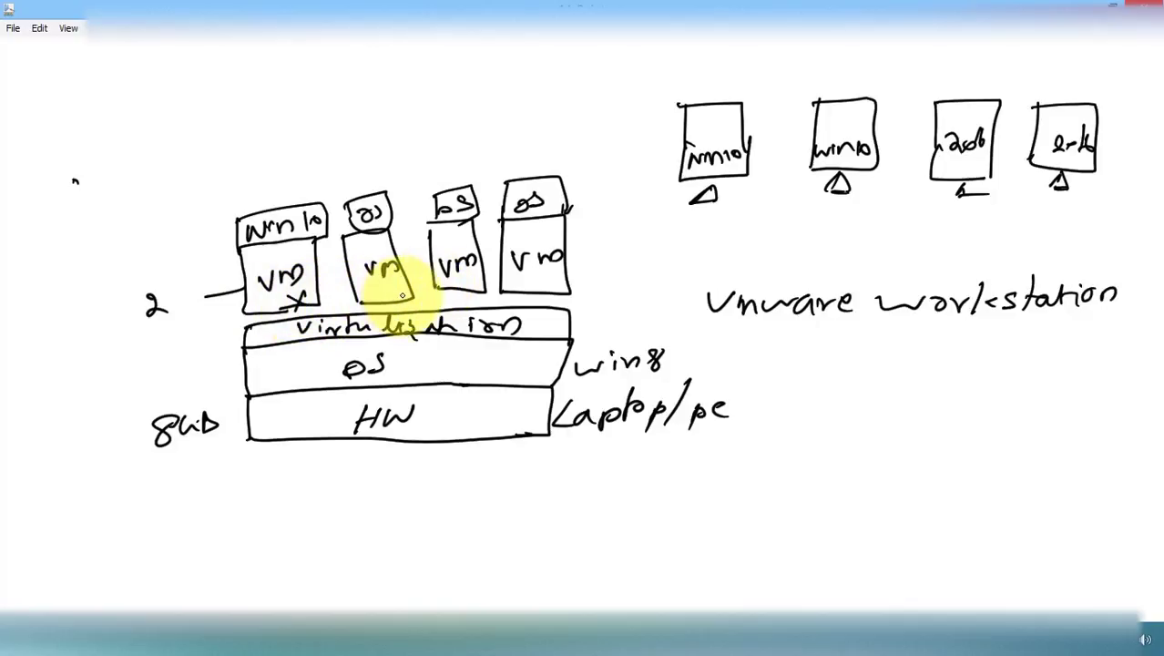
left_click_drag(526, 283, 535, 286)
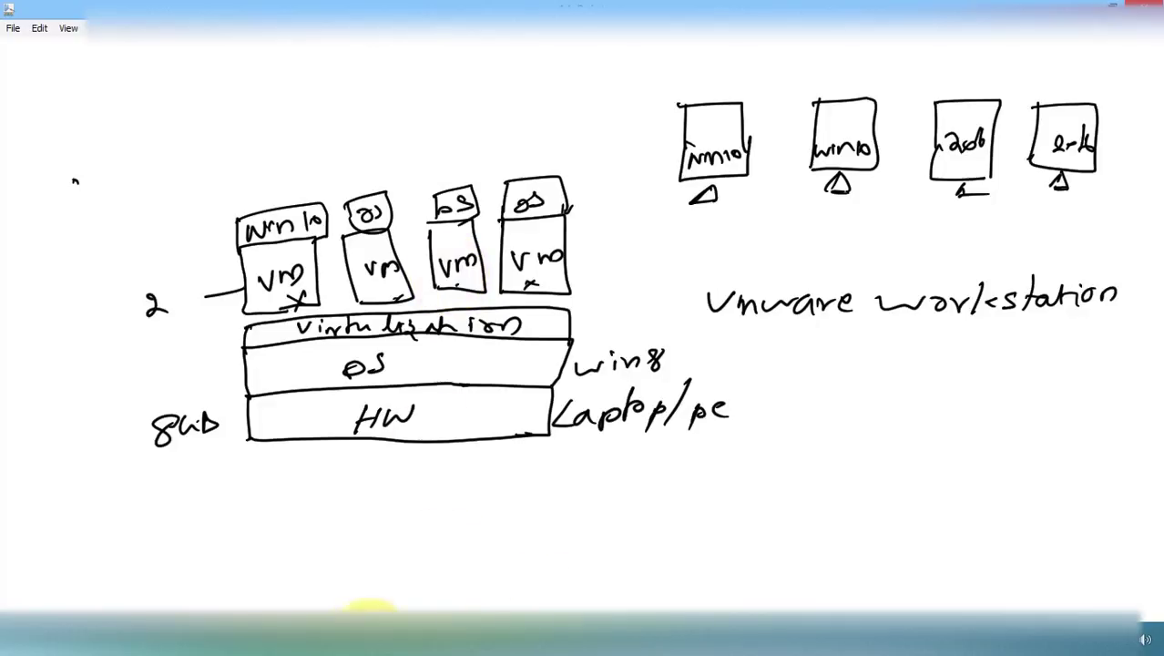
Switch to VMware Workstation and view its product version and license information.
left_click(373, 638)
left_click(1078, 557)
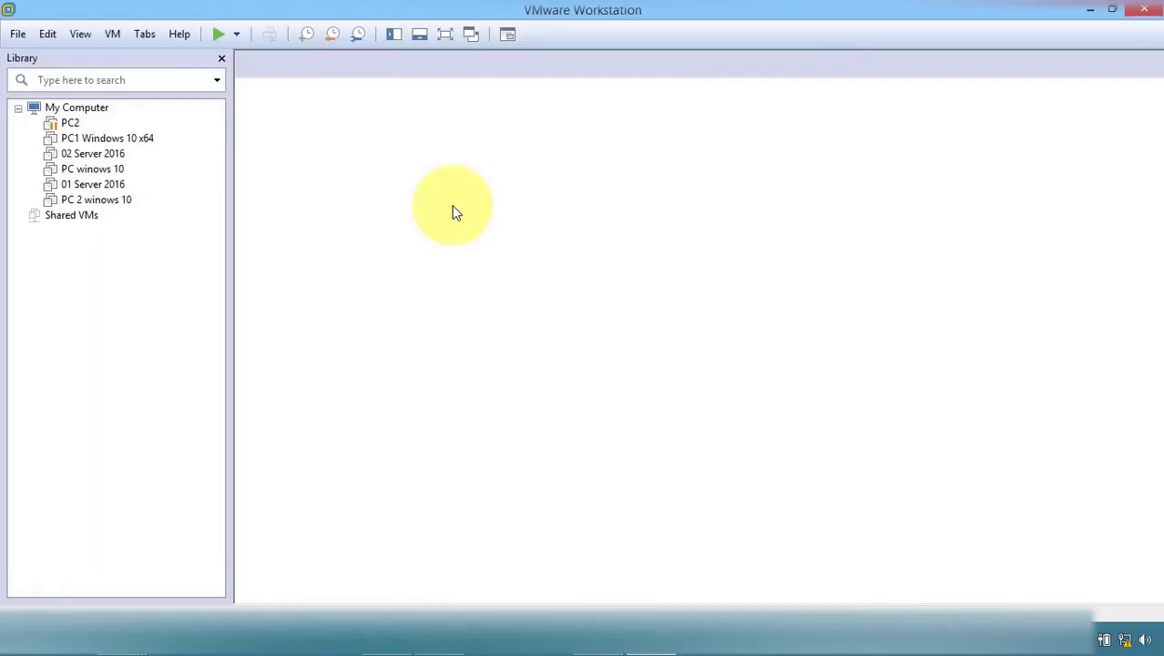
left_click(171, 34)
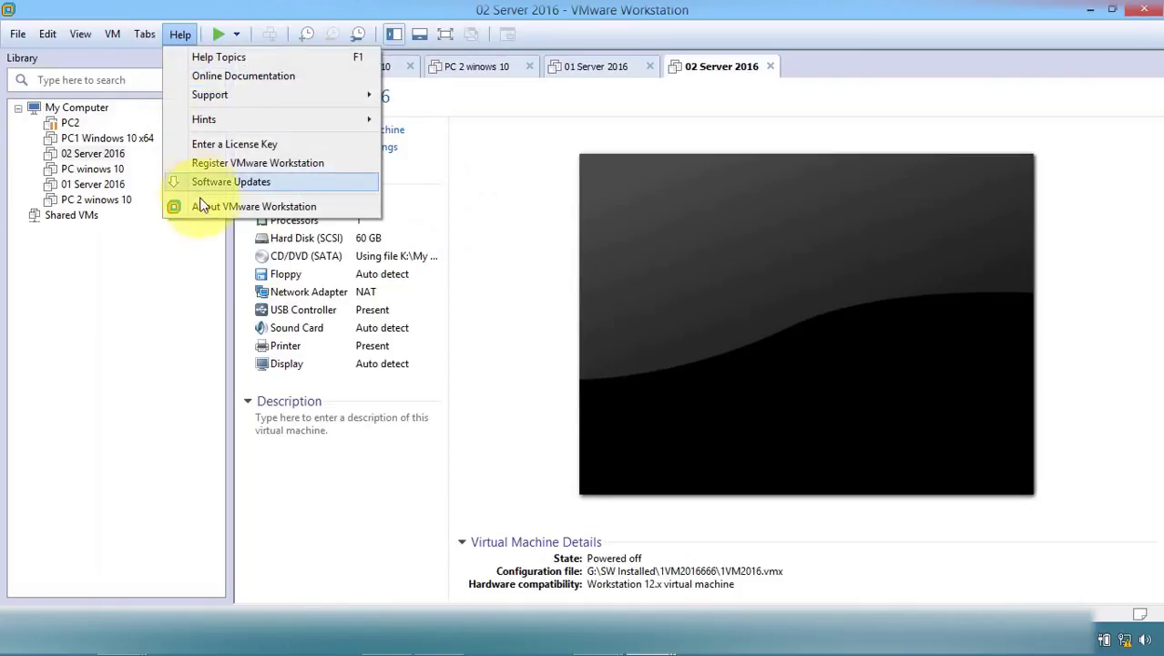
left_click(204, 206)
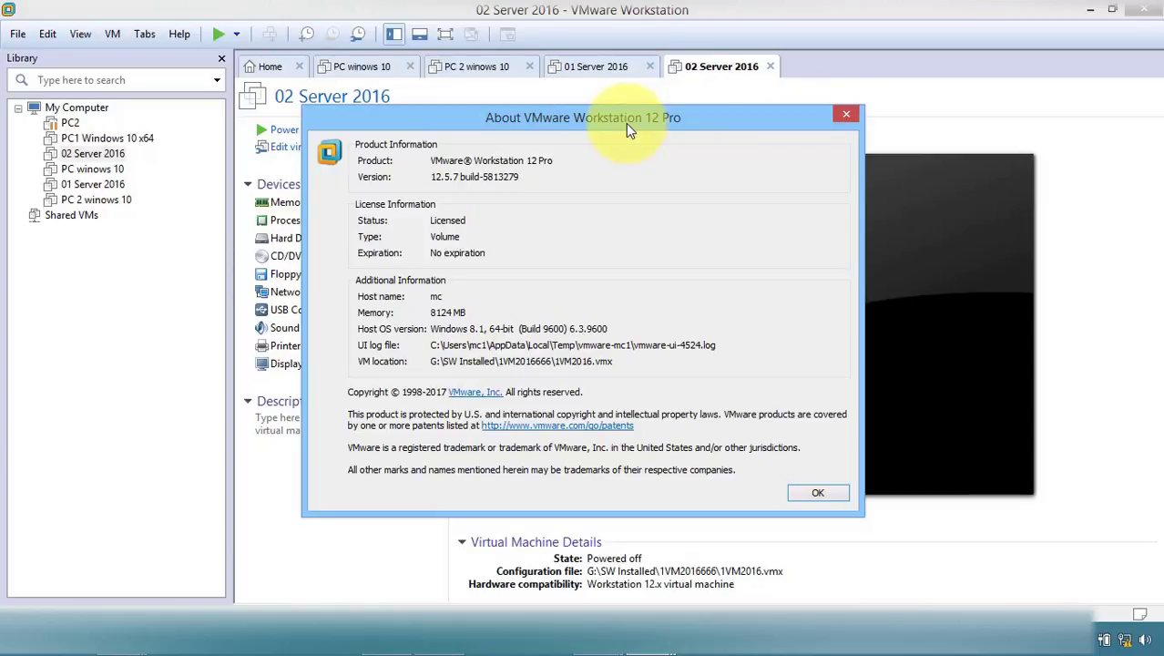
left_click(846, 114)
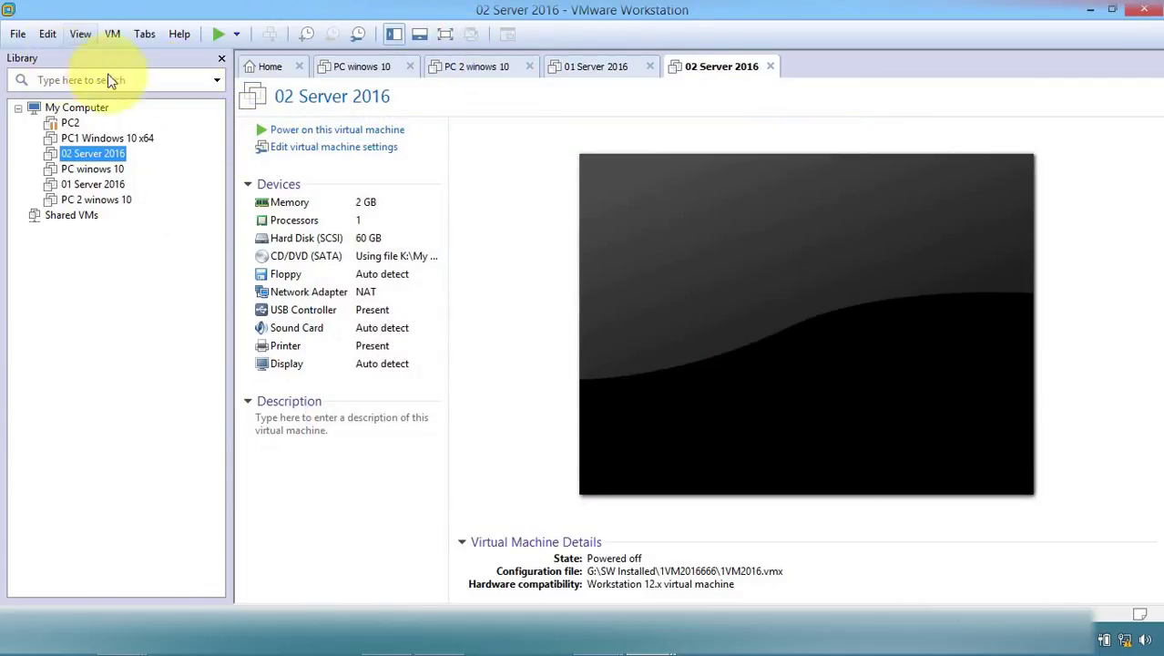
Start creating a new virtual machine from the Home page with the Typical (recommended) configuration.
left_click(278, 73)
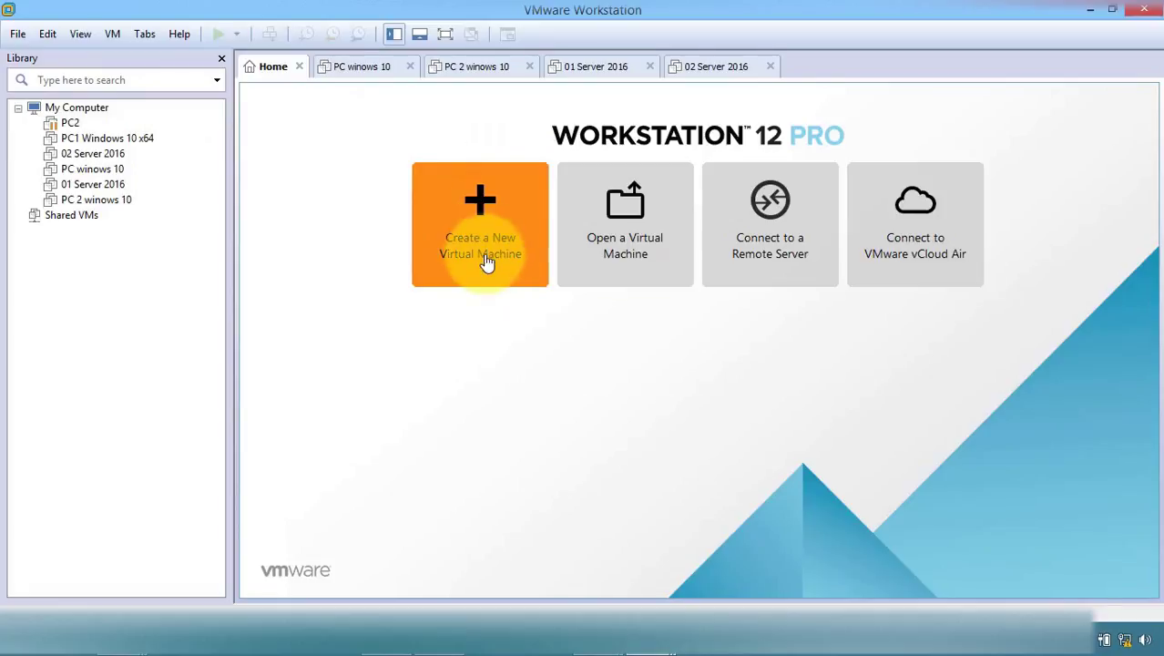
left_click(20, 34)
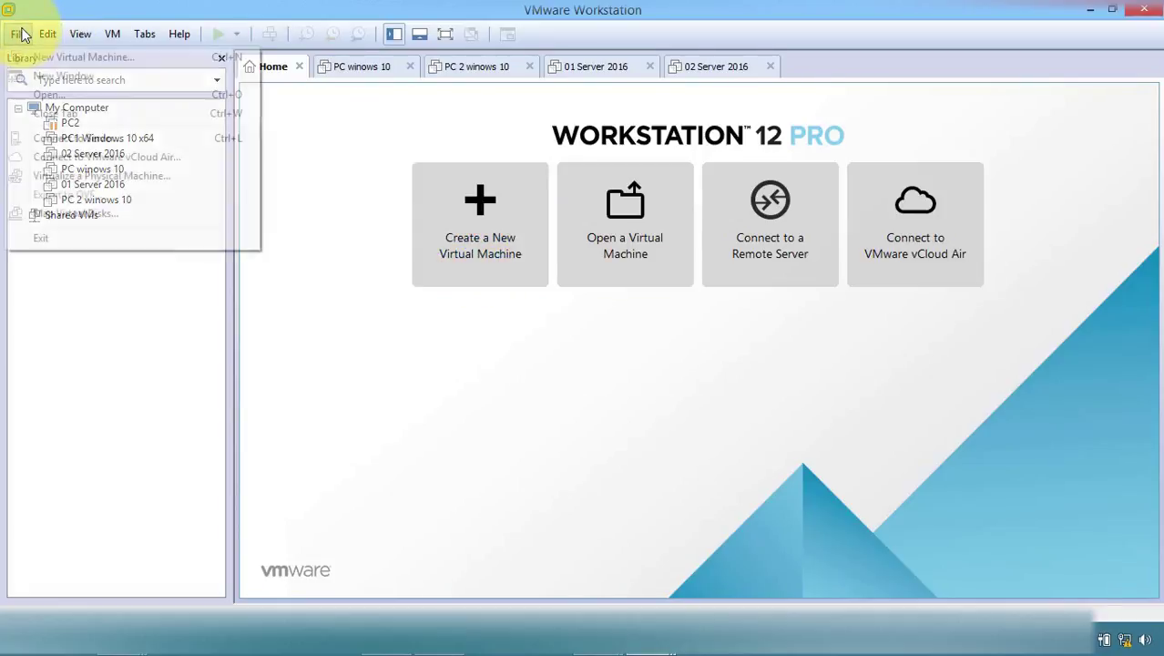
left_click(331, 245)
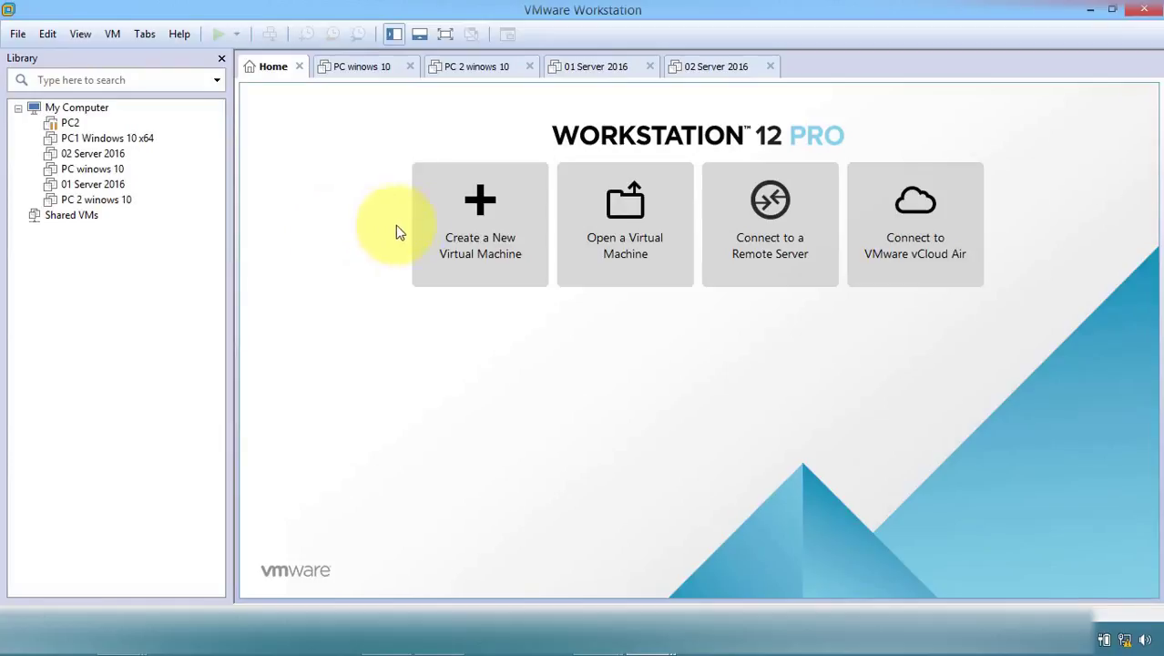
left_click(484, 236)
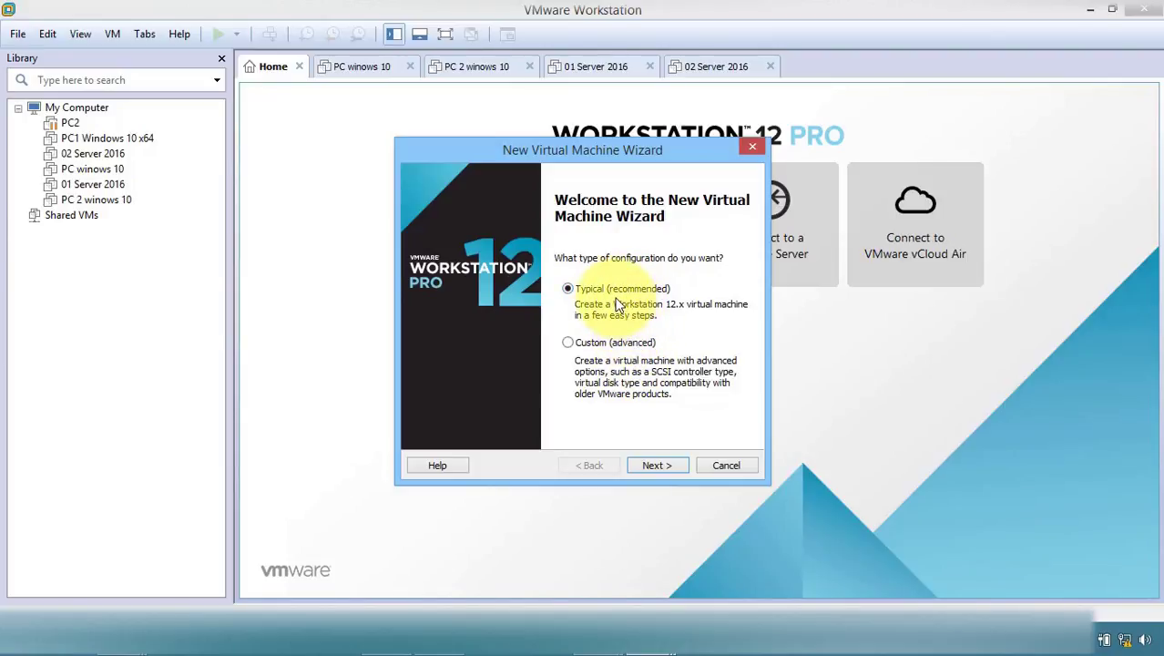
left_click(675, 468)
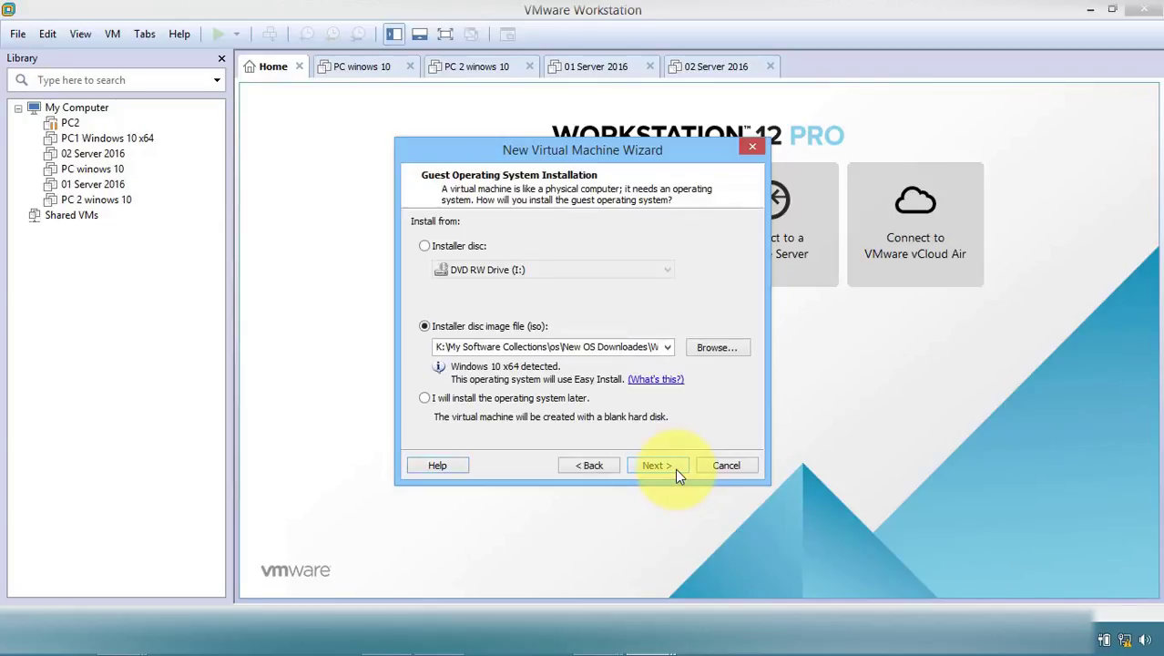
Choose the Windows 10 ISO in the New OS Downloades\Window 10 Enterprise folder as the installer disc image.
left_click(707, 347)
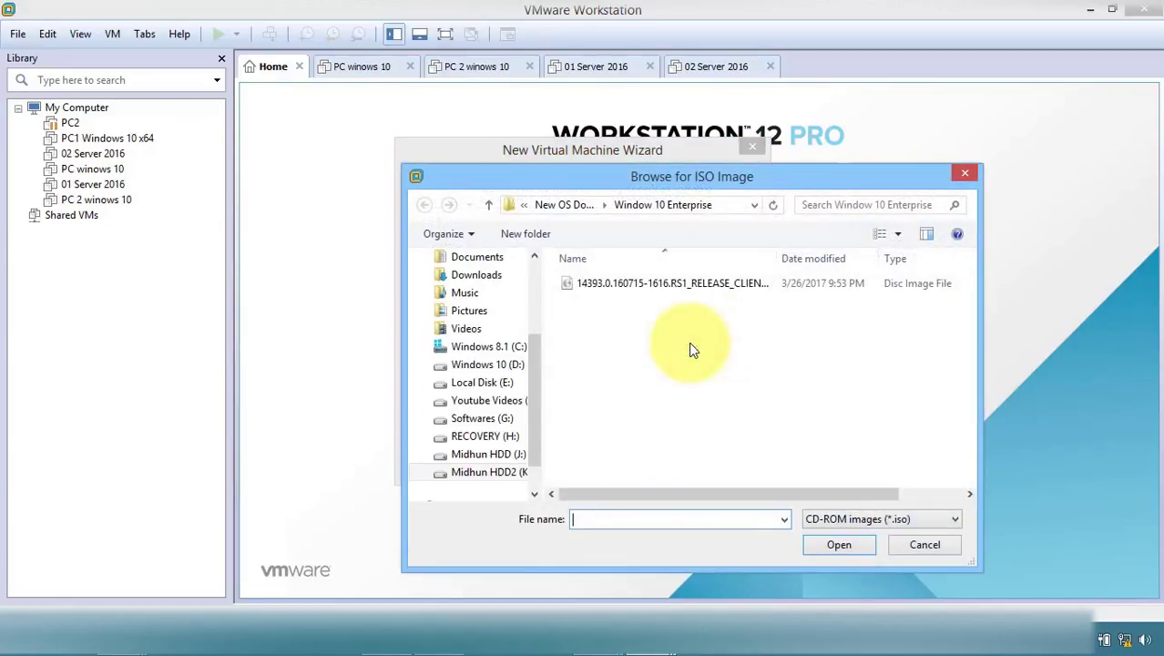
left_click(489, 205)
left_click(488, 205)
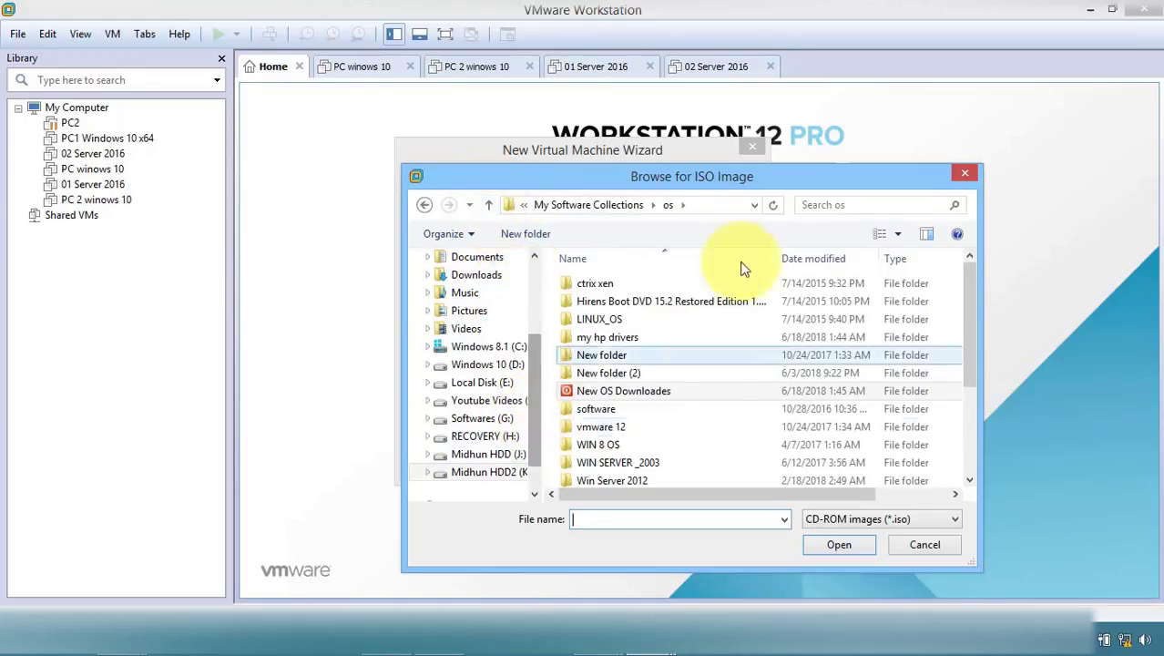
scroll(532, 310, "up", 1)
scroll(535, 286, "up", 2)
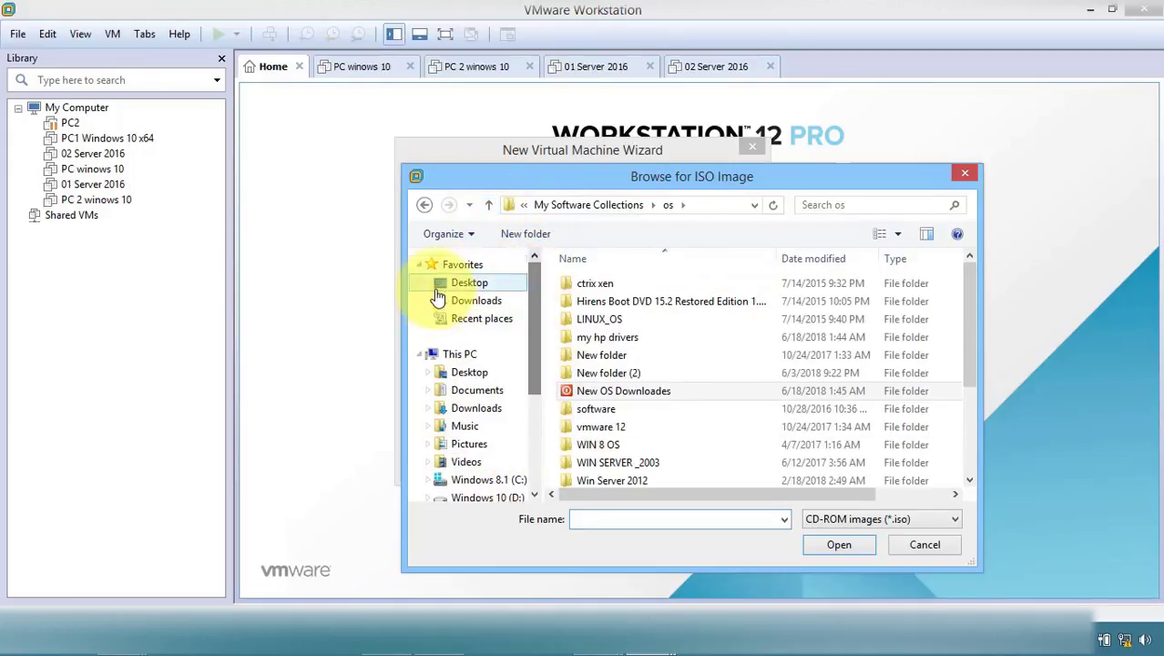
left_click(472, 371)
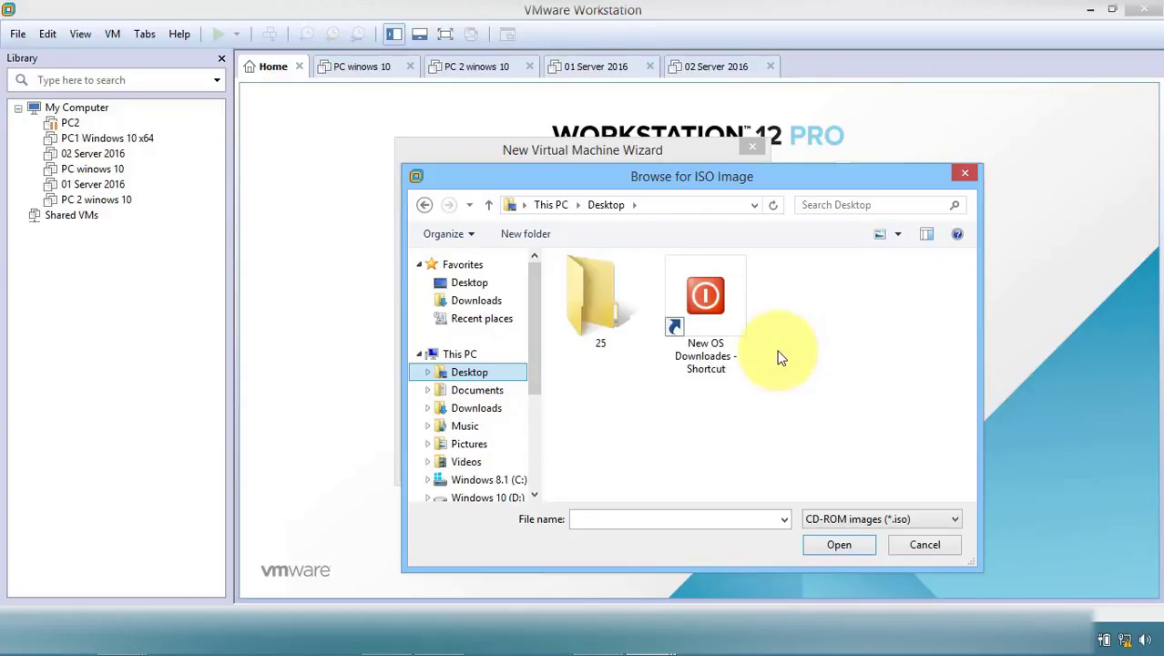
double_click(706, 301)
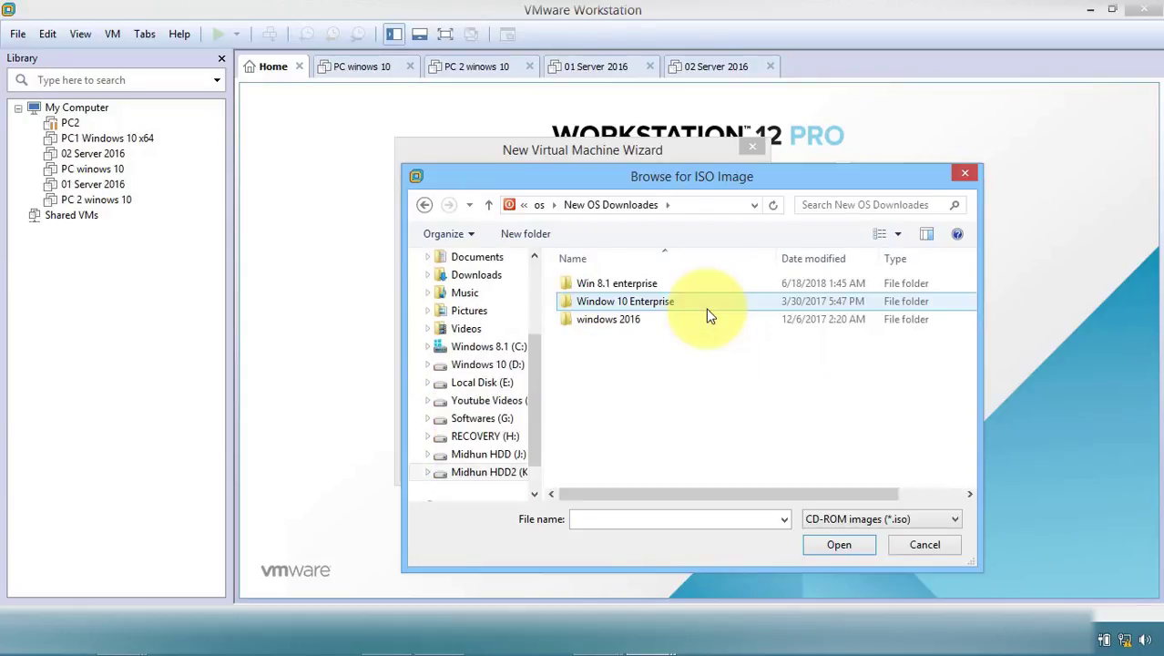
double_click(629, 306)
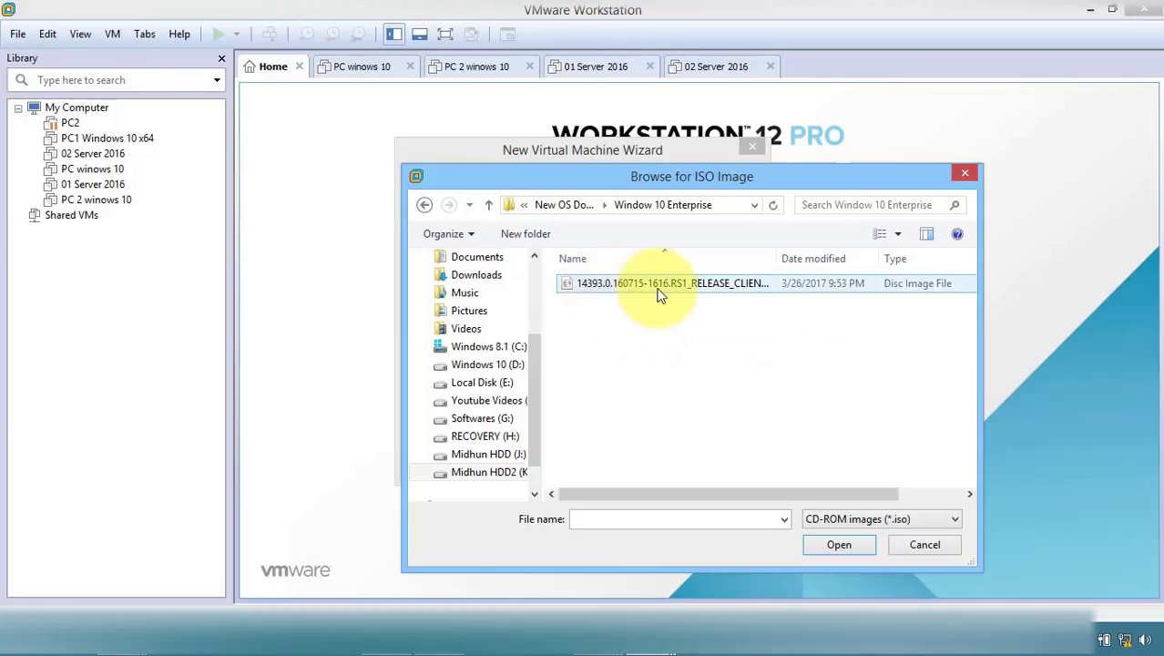
left_click(640, 288)
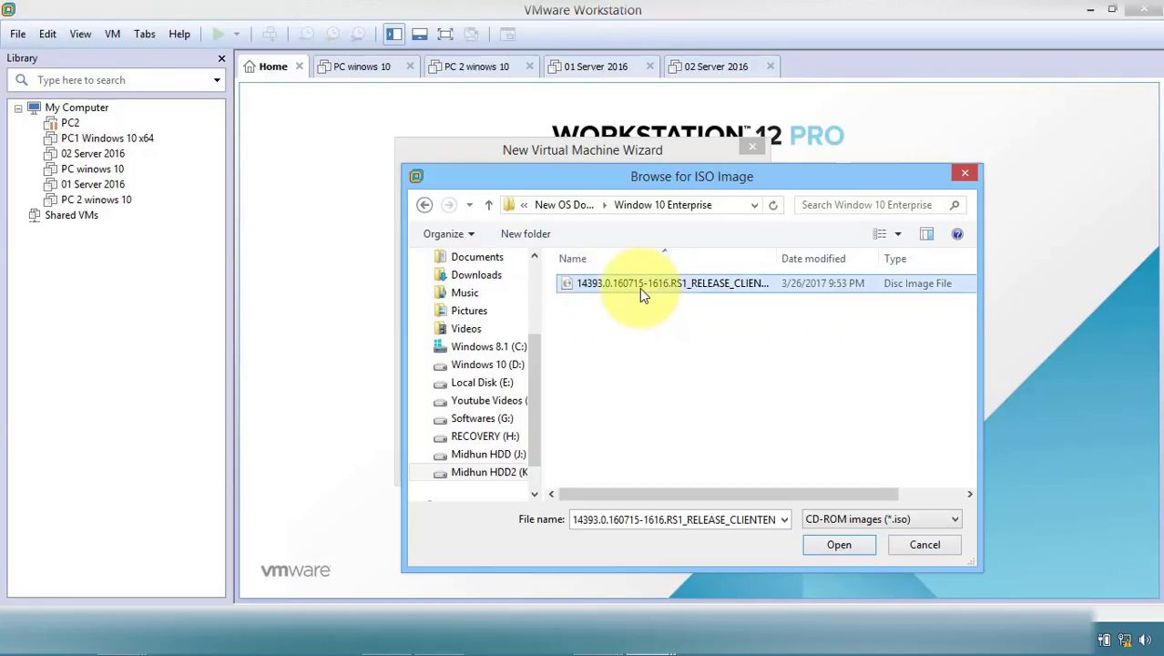
left_click(836, 547)
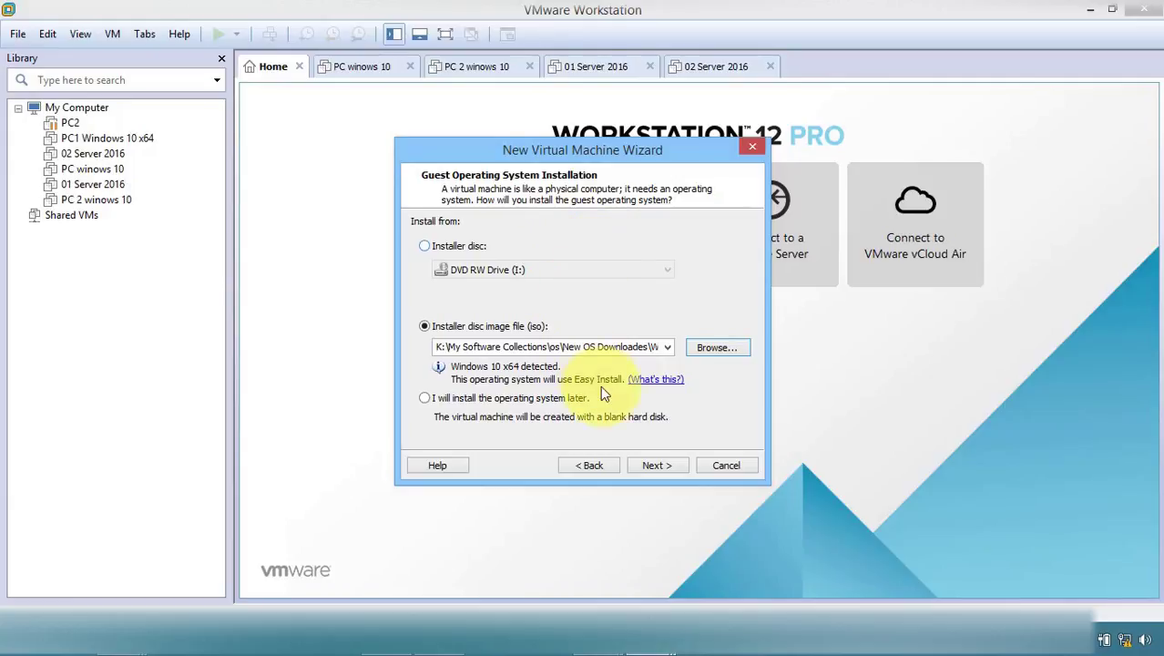
Accept the installer image and continue Easy Install without a Windows product key or password.
left_click(667, 472)
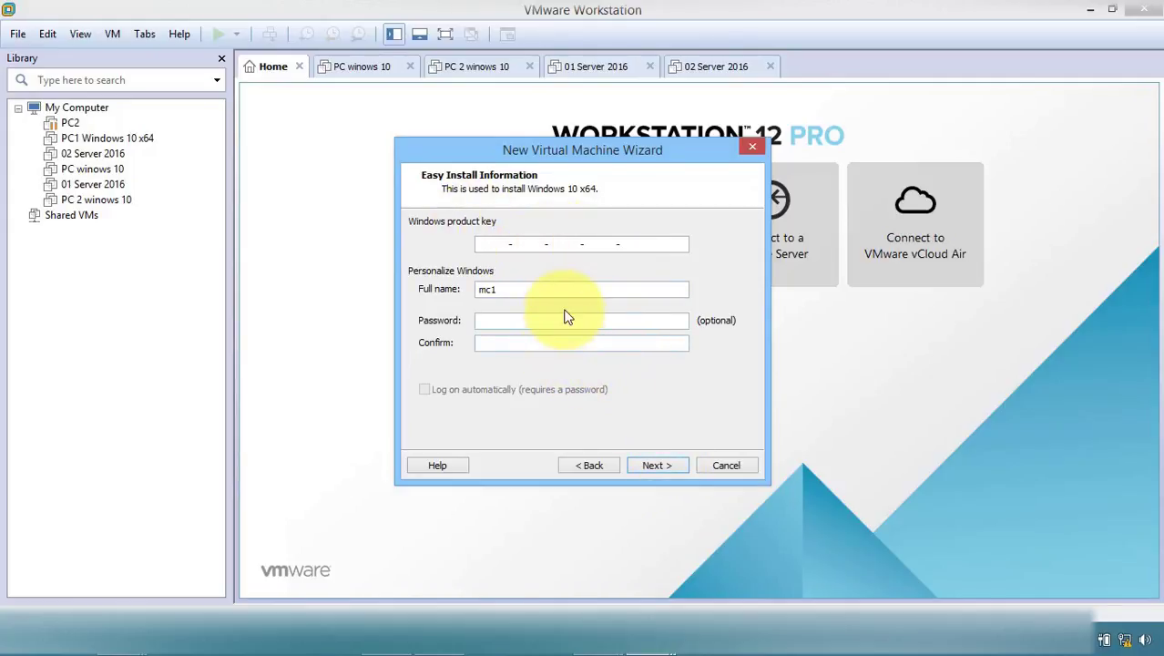
left_click(664, 463)
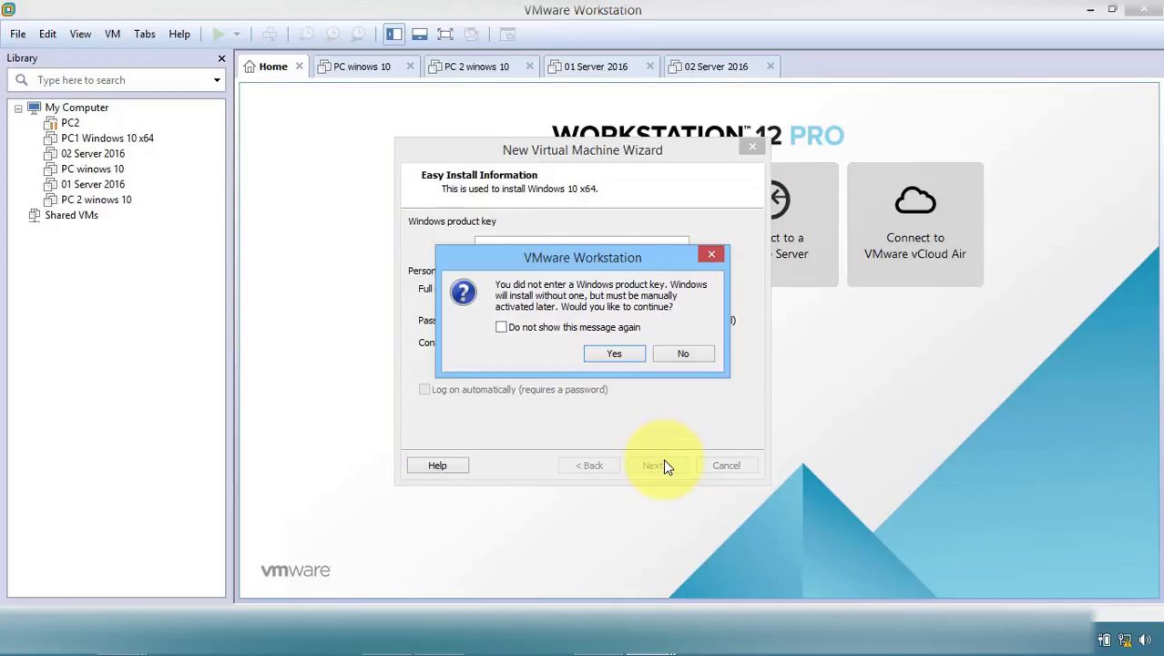
left_click(621, 352)
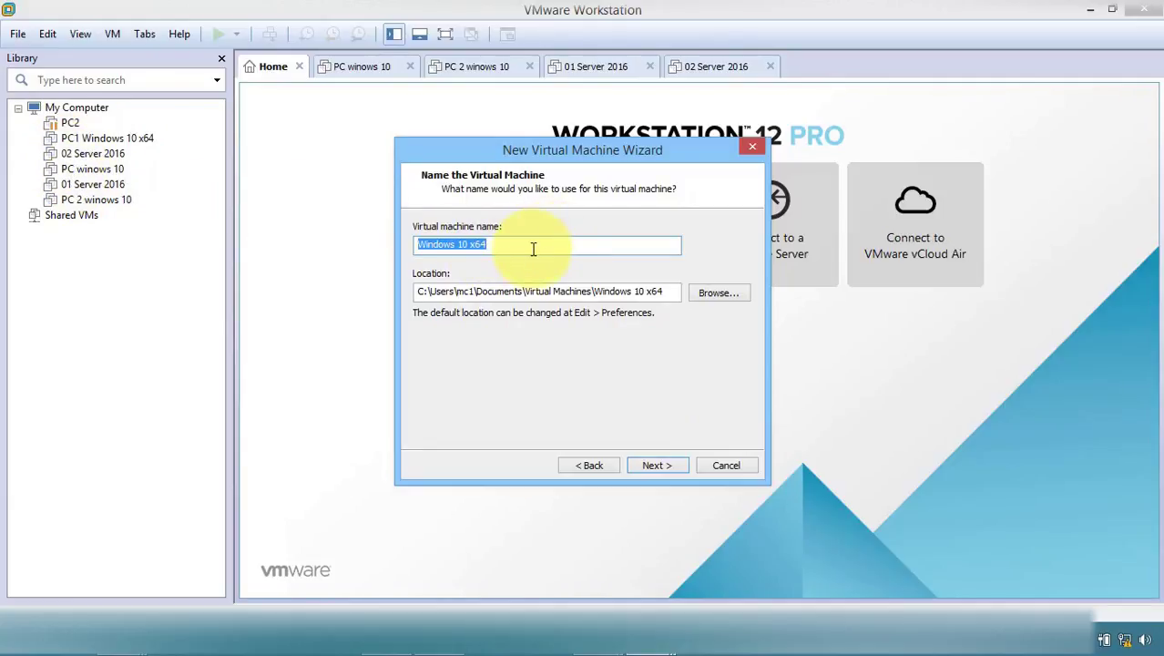
Name the virtual machine "03 pc Windows 10 x64".
key("Home")
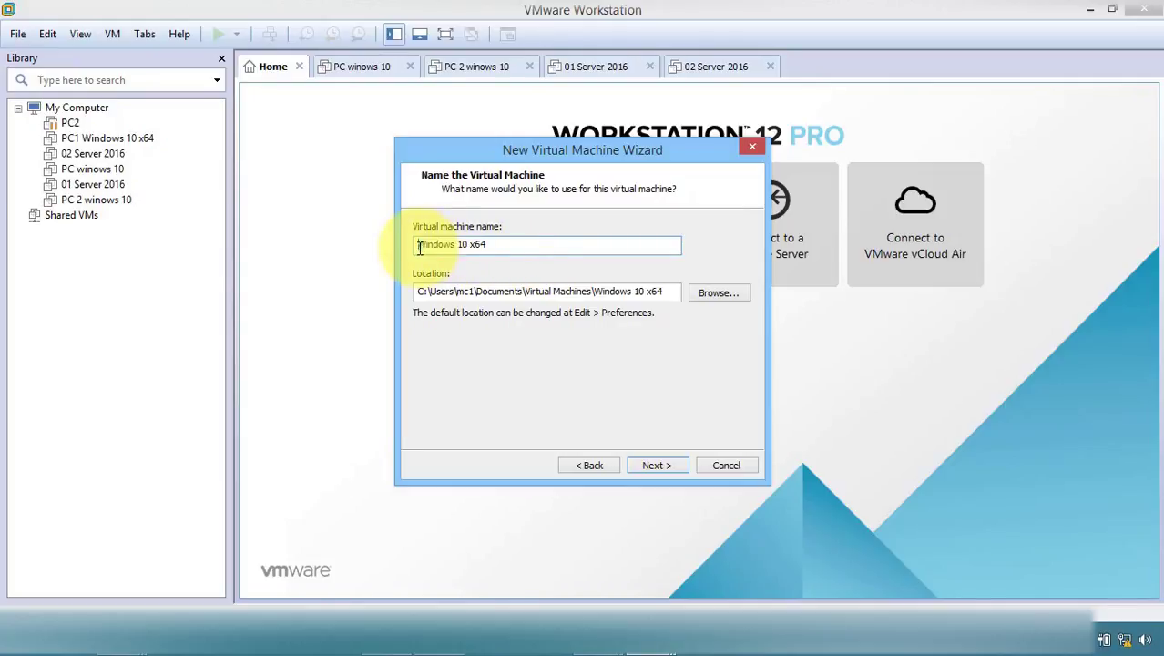
type("03")
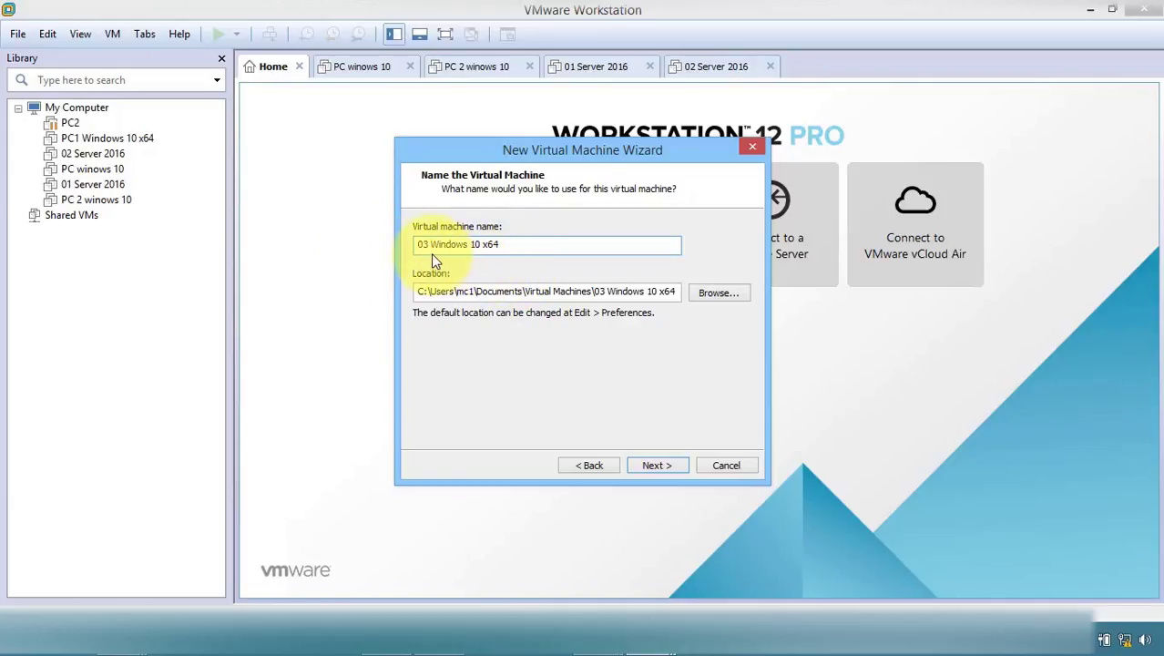
type("pc")
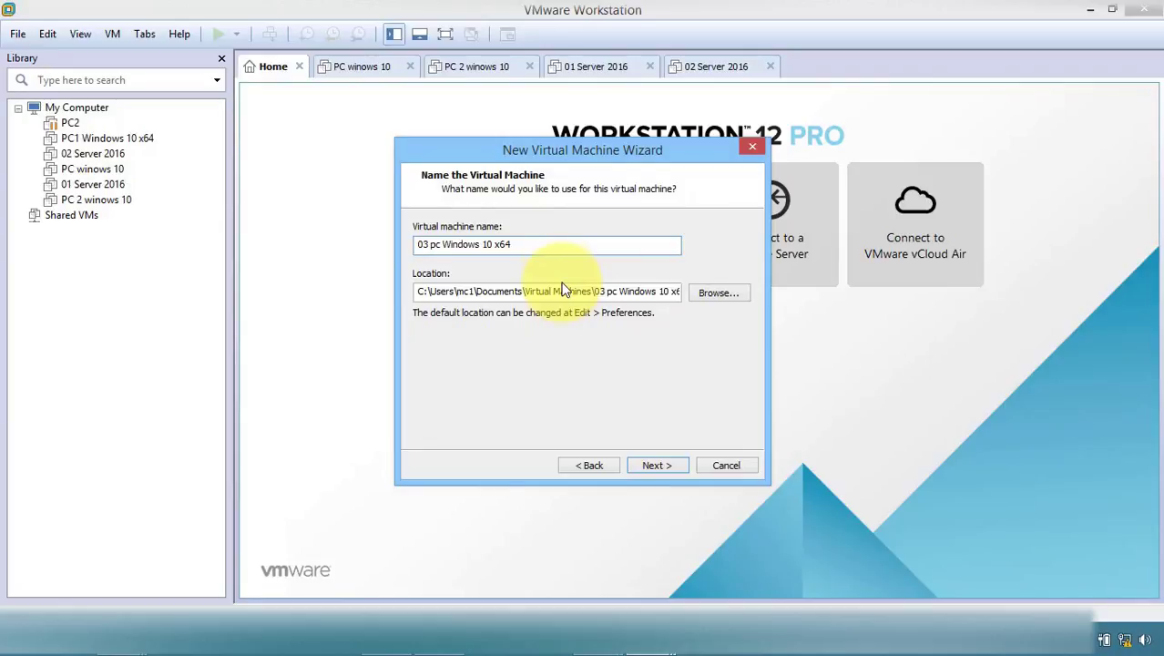
Set the virtual machine's location to the G:\SW Installed folder.
left_click(716, 293)
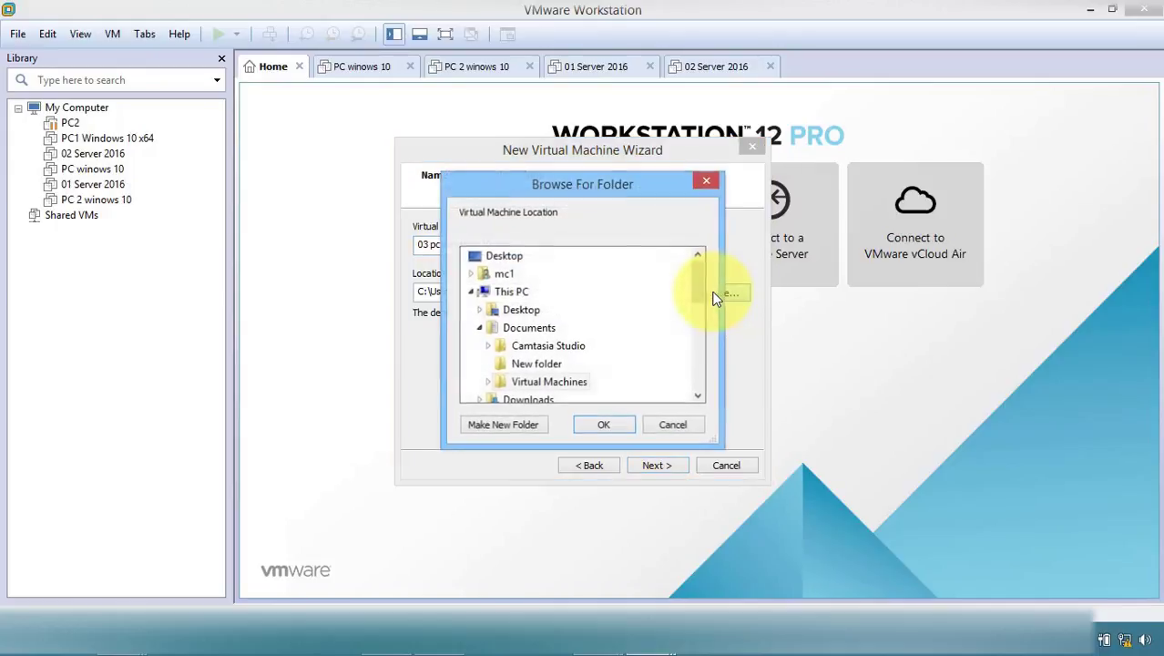
left_click_drag(699, 292, 698, 364)
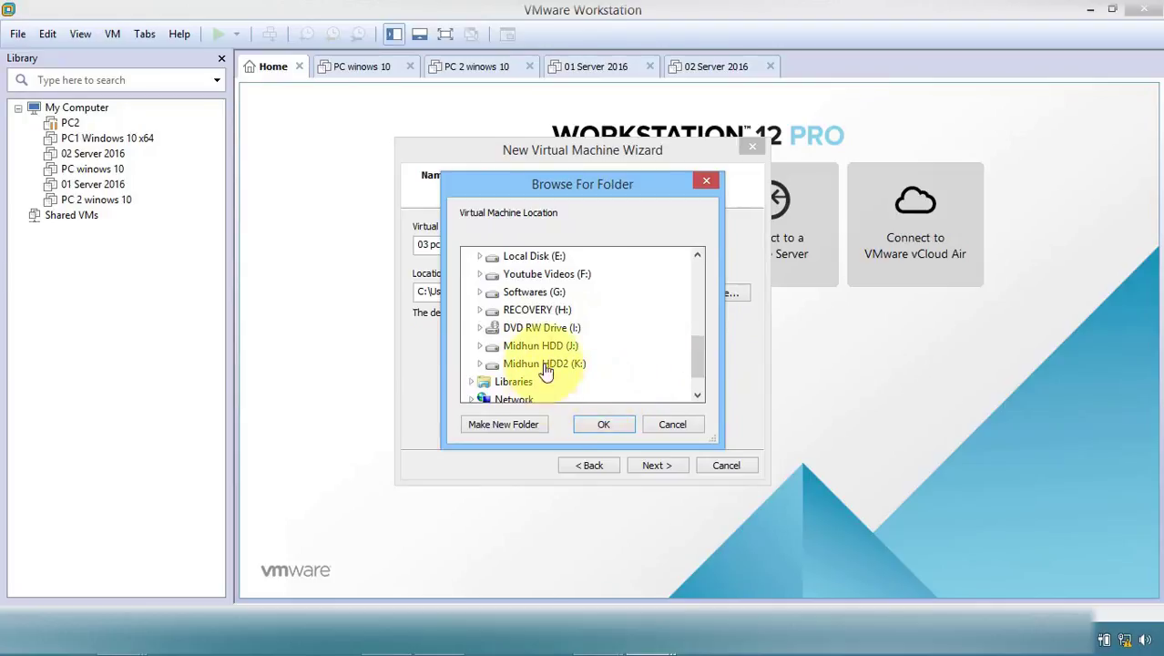
left_click(479, 292)
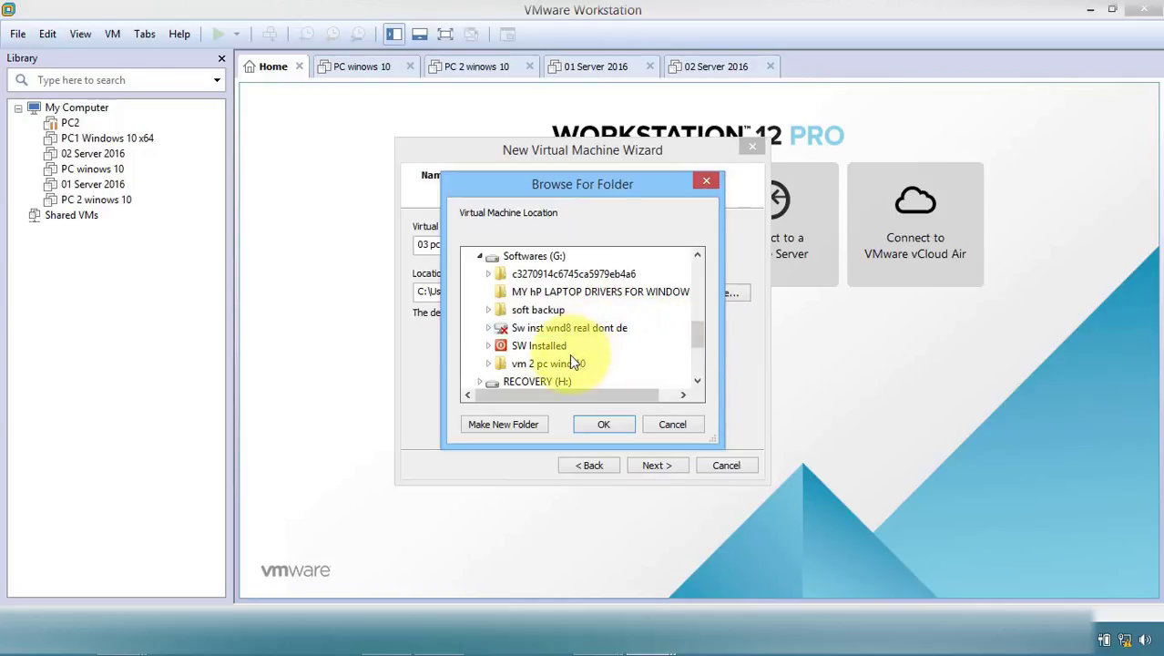
double_click(541, 347)
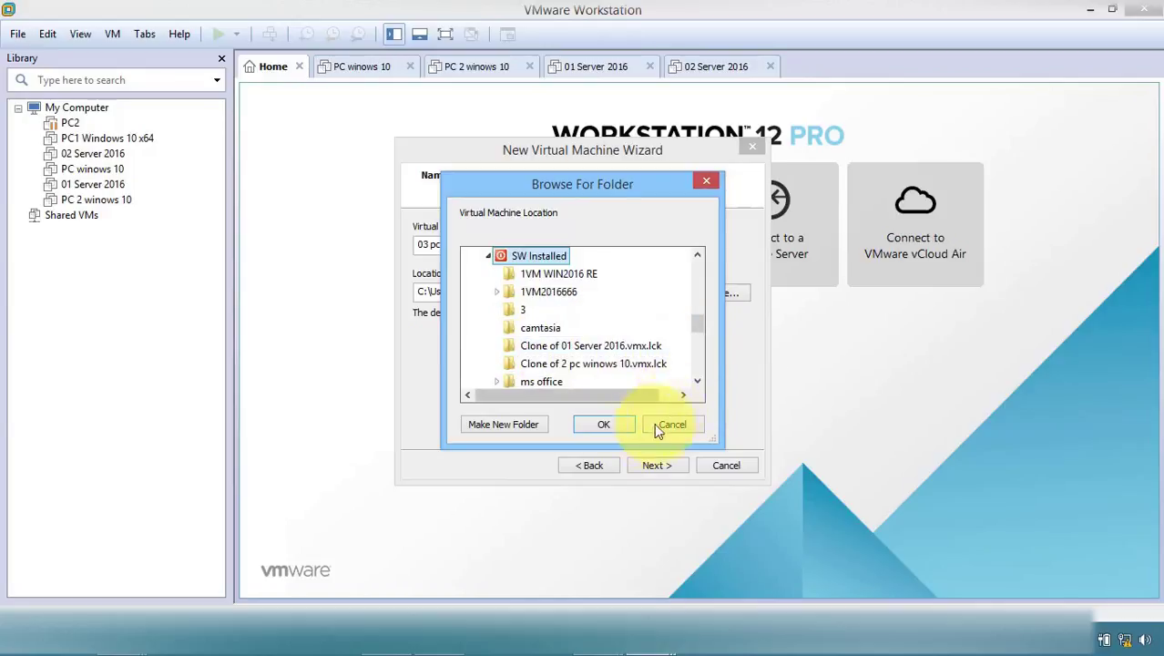
left_click(606, 425)
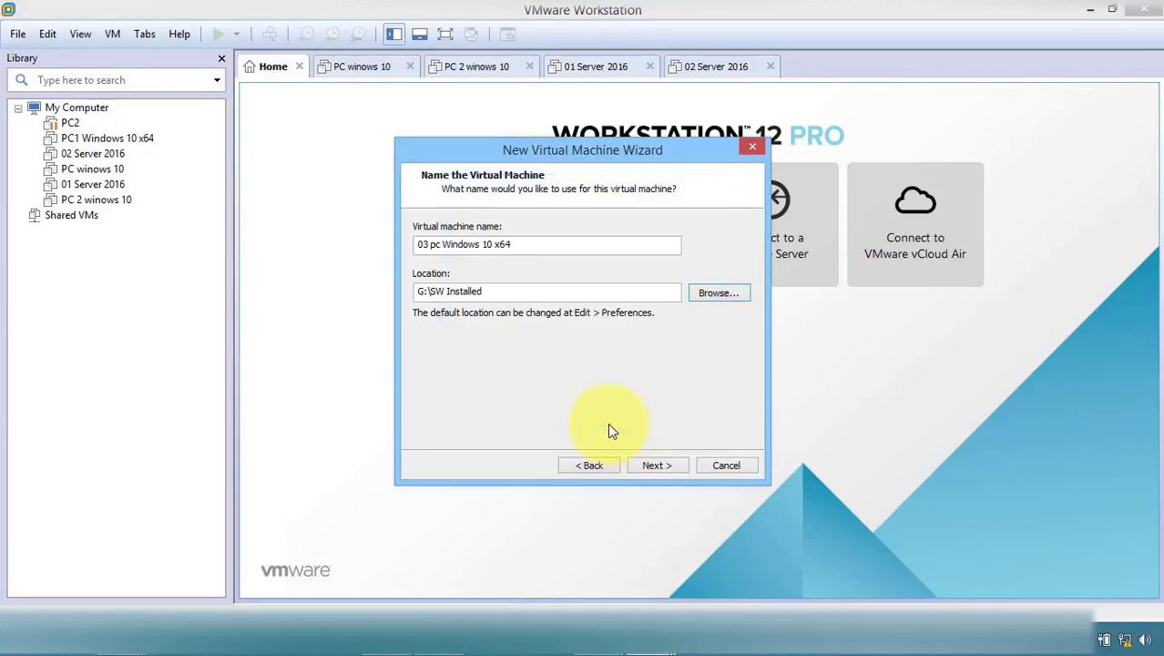
Confirm the name and location and accept a 60 GB maximum disk size split into multiple files.
left_click(666, 464)
left_click(635, 352)
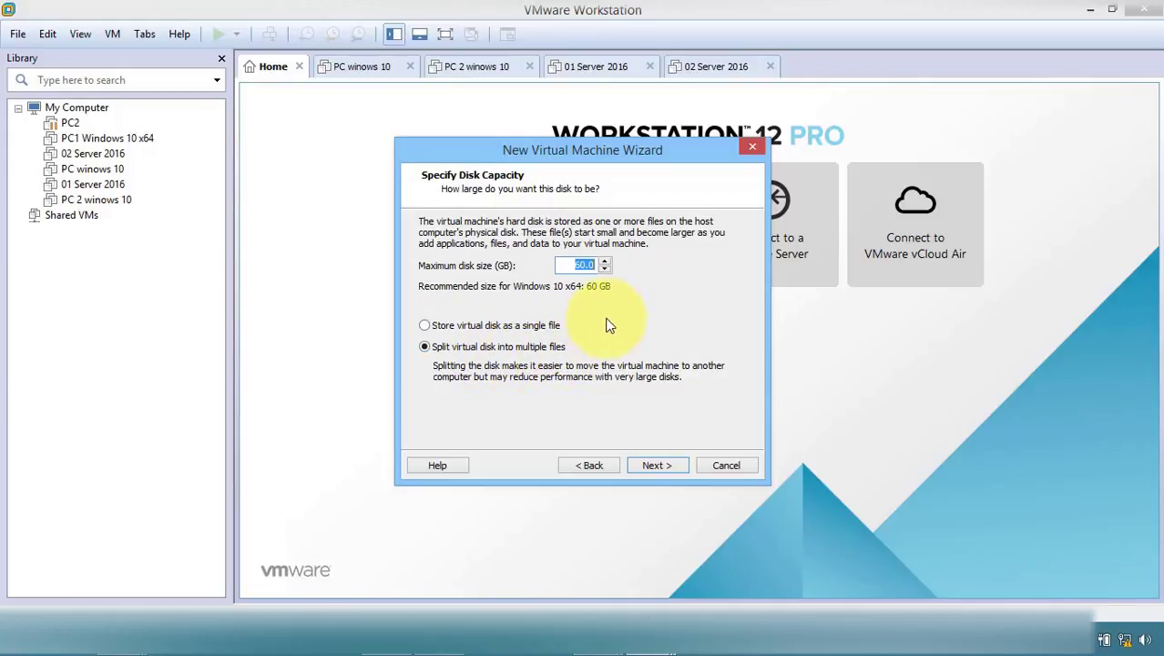
left_click(670, 469)
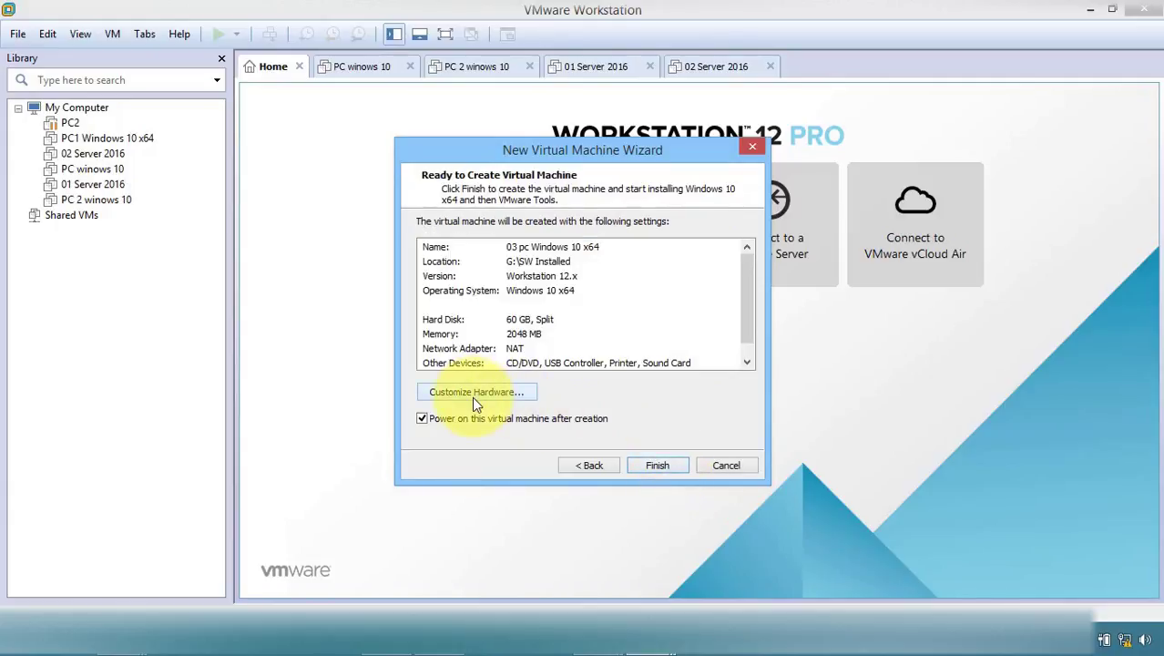
Open the hardware customization and examine the new machine's CD/DVD drive and memory settings.
left_click(472, 400)
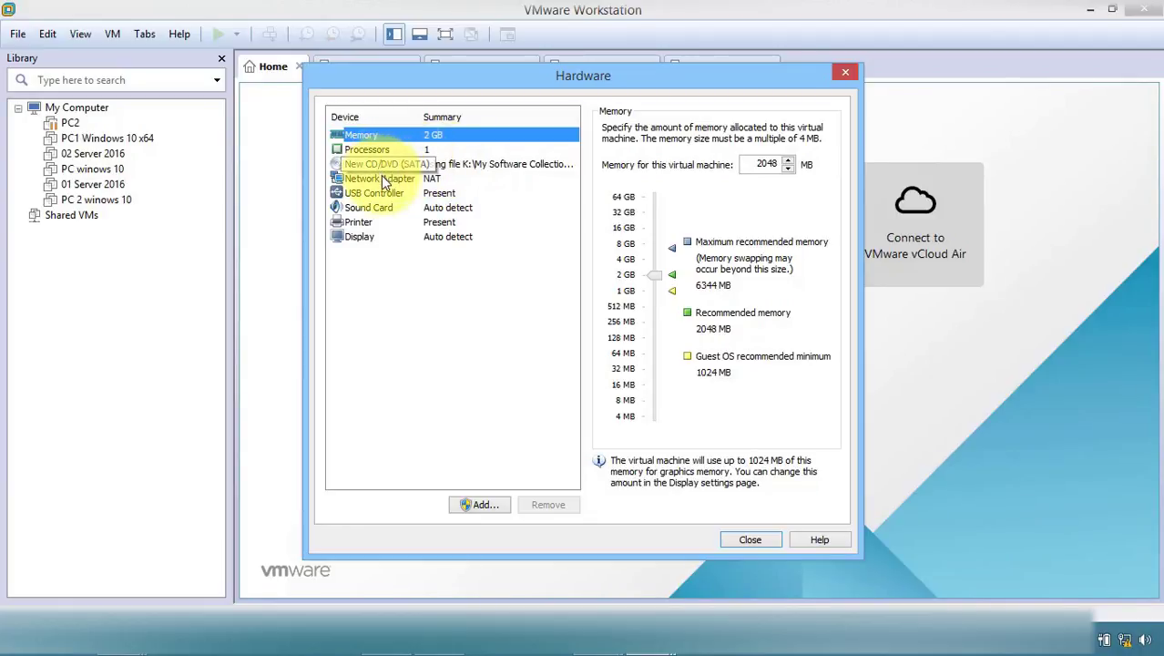
left_click(406, 166)
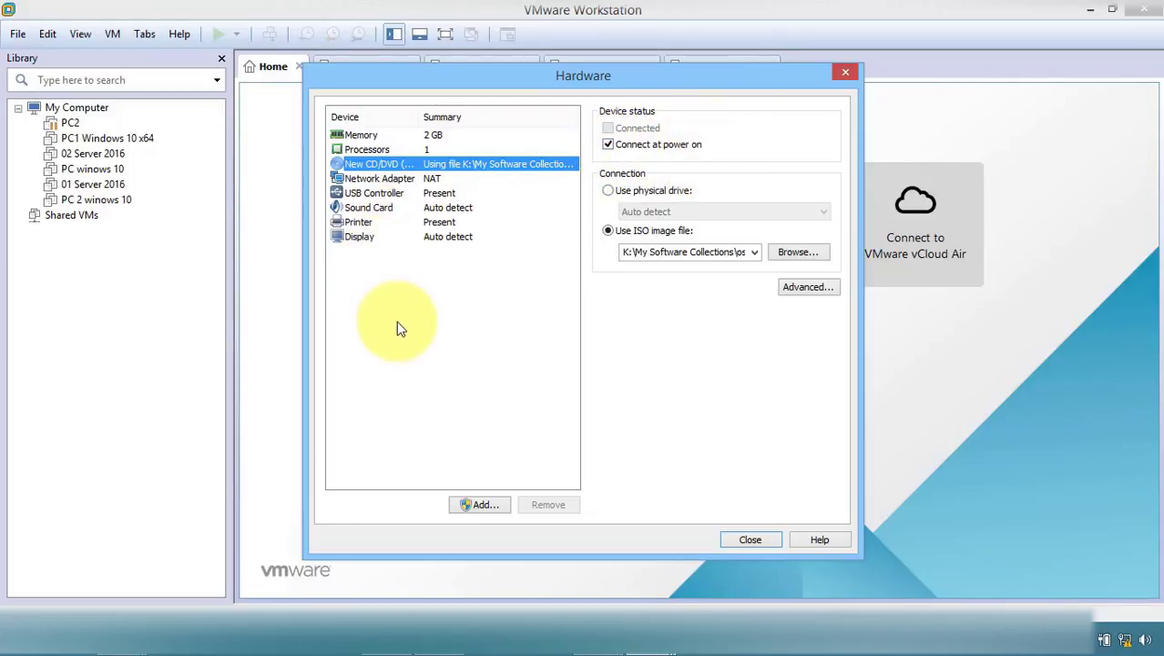
left_click(390, 133)
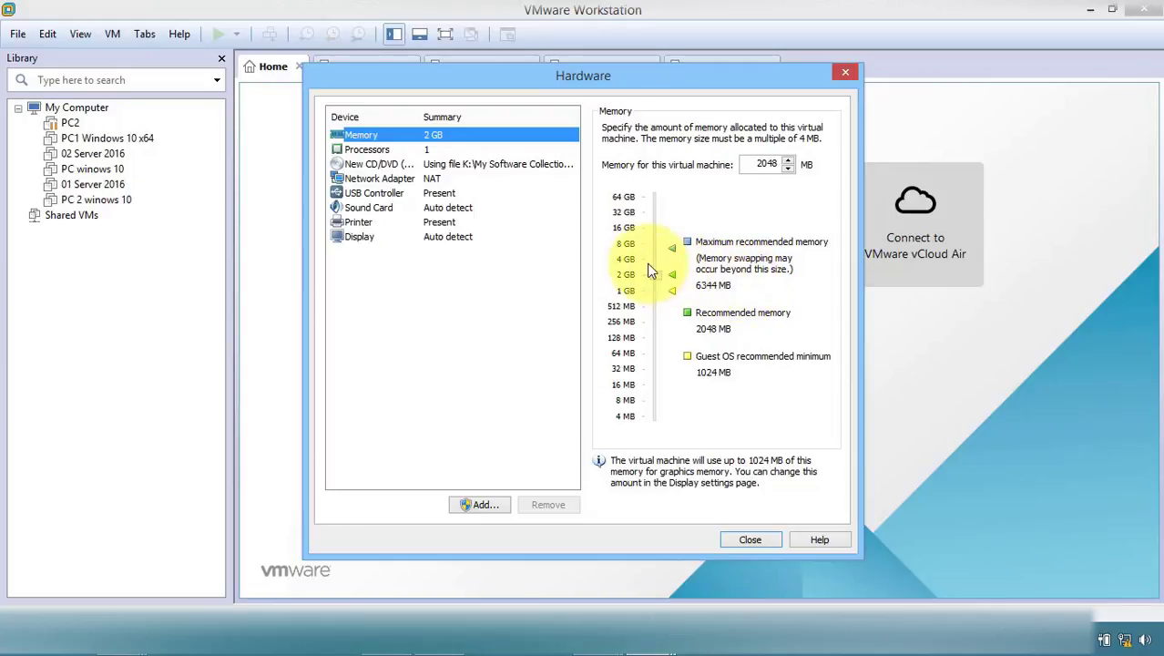
Try raising the virtual machine's memory to 2524 MB, and return it to 2048 MB.
mouse_move(665, 273)
left_mouse_down()
mouse_move(652, 234)
mouse_move(655, 279)
left_mouse_up()
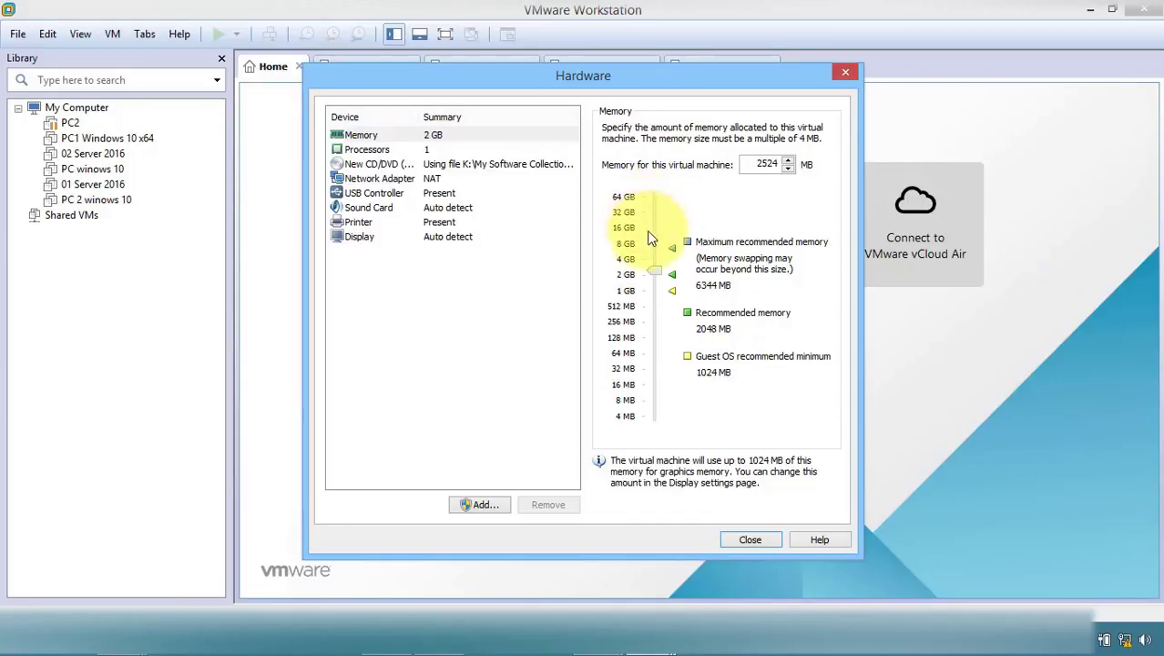
mouse_move(655, 271)
left_mouse_down()
mouse_move(657, 285)
mouse_move(655, 273)
left_mouse_up()
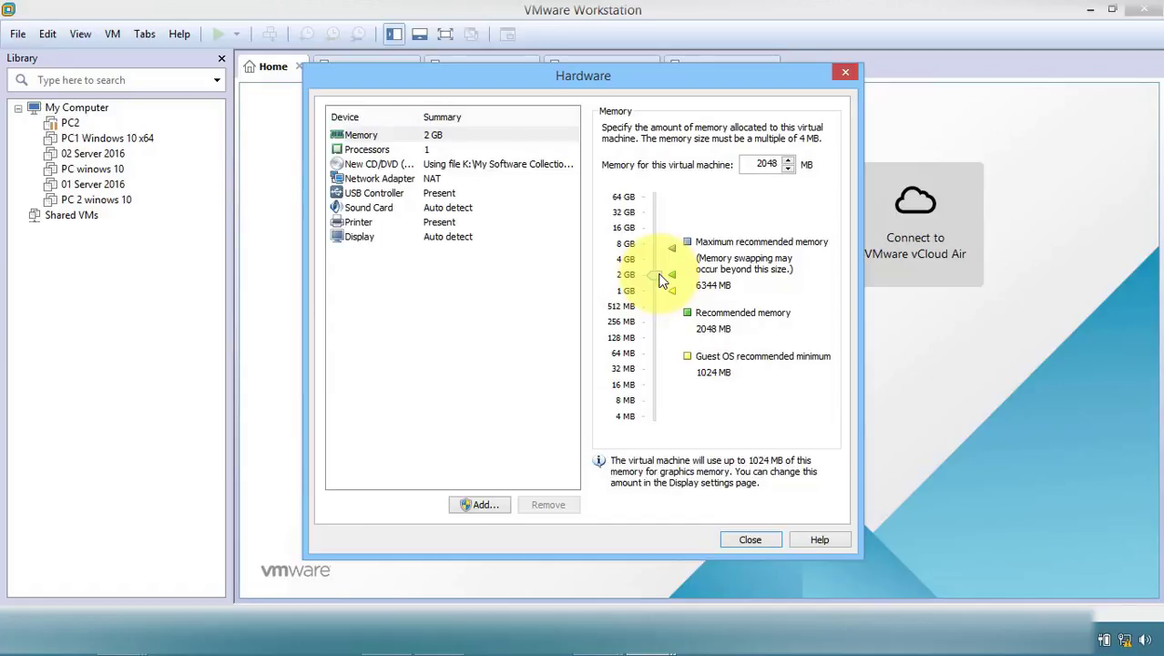
mouse_move(662, 281)
left_mouse_down()
mouse_move(662, 294)
mouse_move(663, 277)
left_mouse_up()
left_click_drag(661, 280, 662, 271)
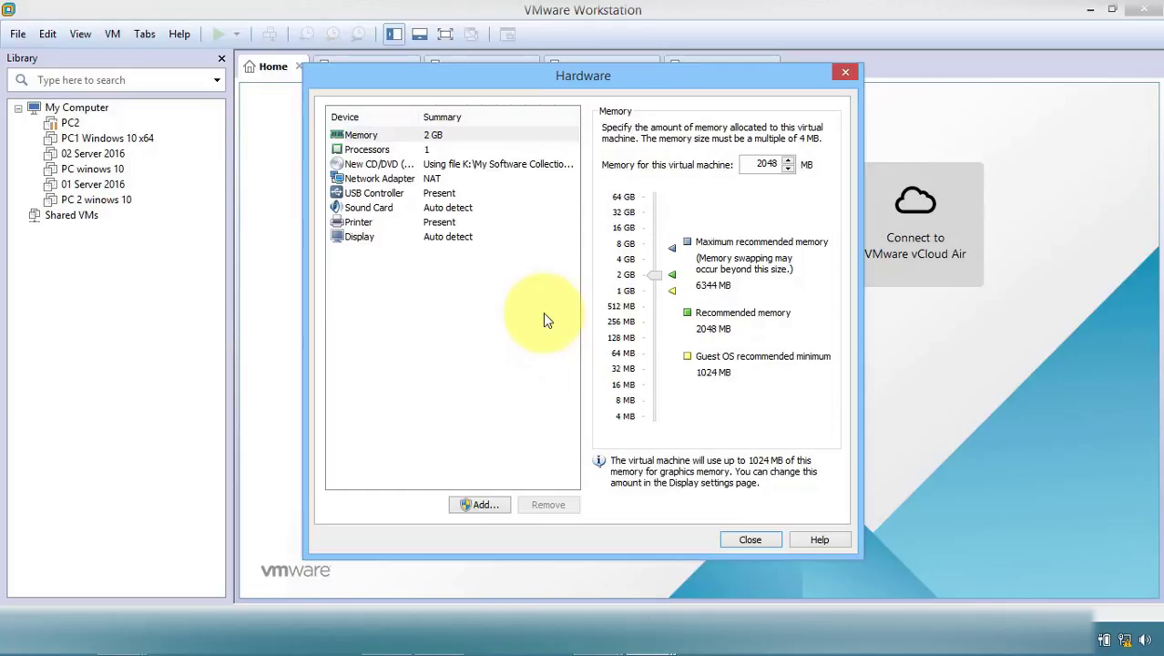
Set the network adapter to Host-only and finish the wizard to create the virtual machine.
left_click(370, 180)
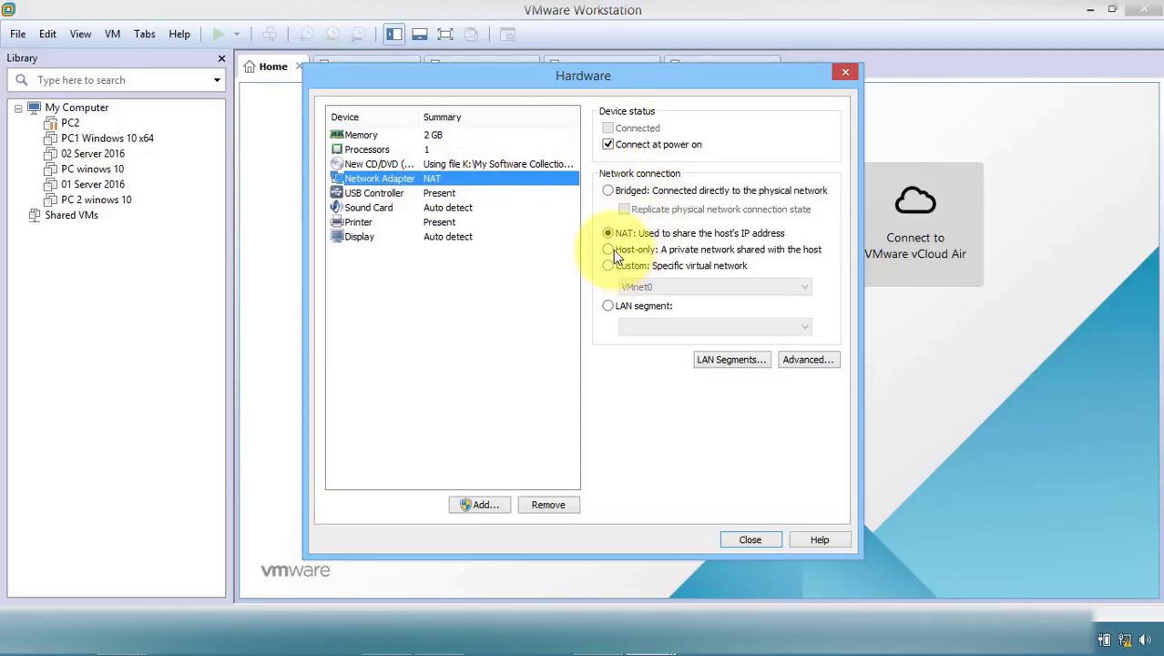
left_click(609, 190)
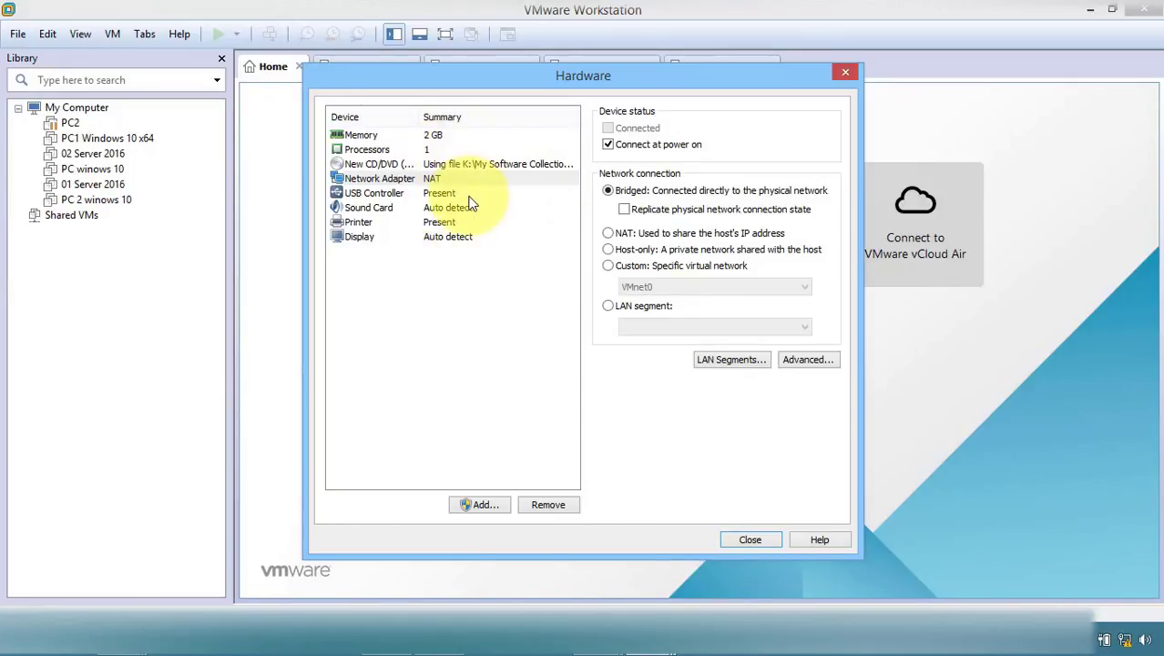
left_click(446, 179)
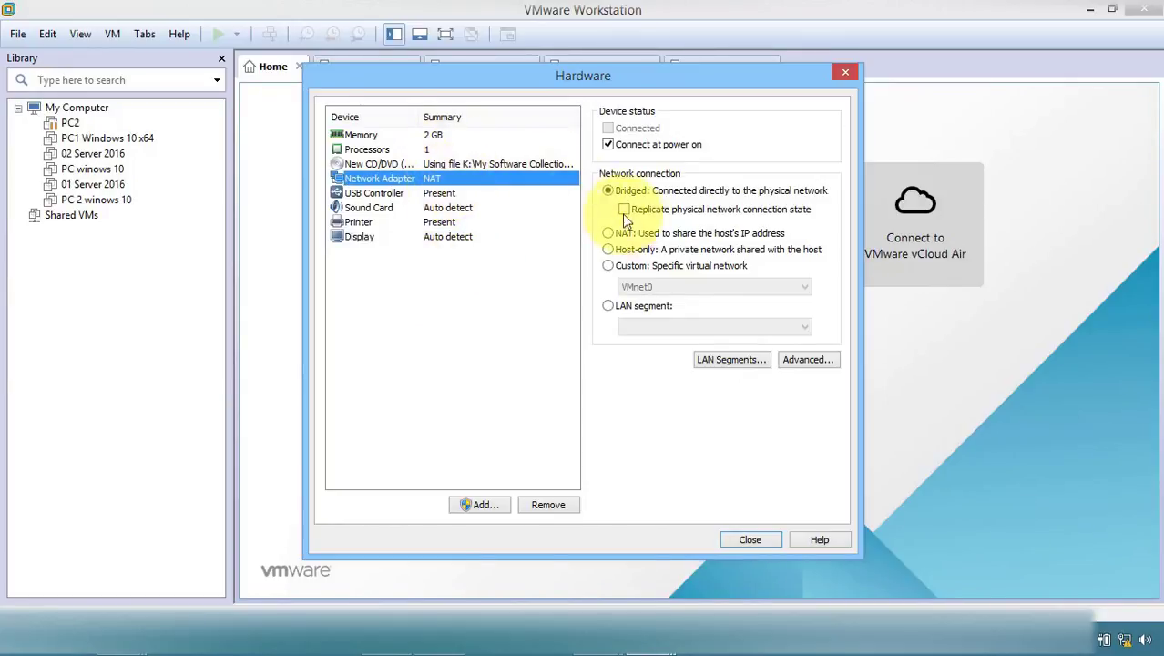
left_click(637, 249)
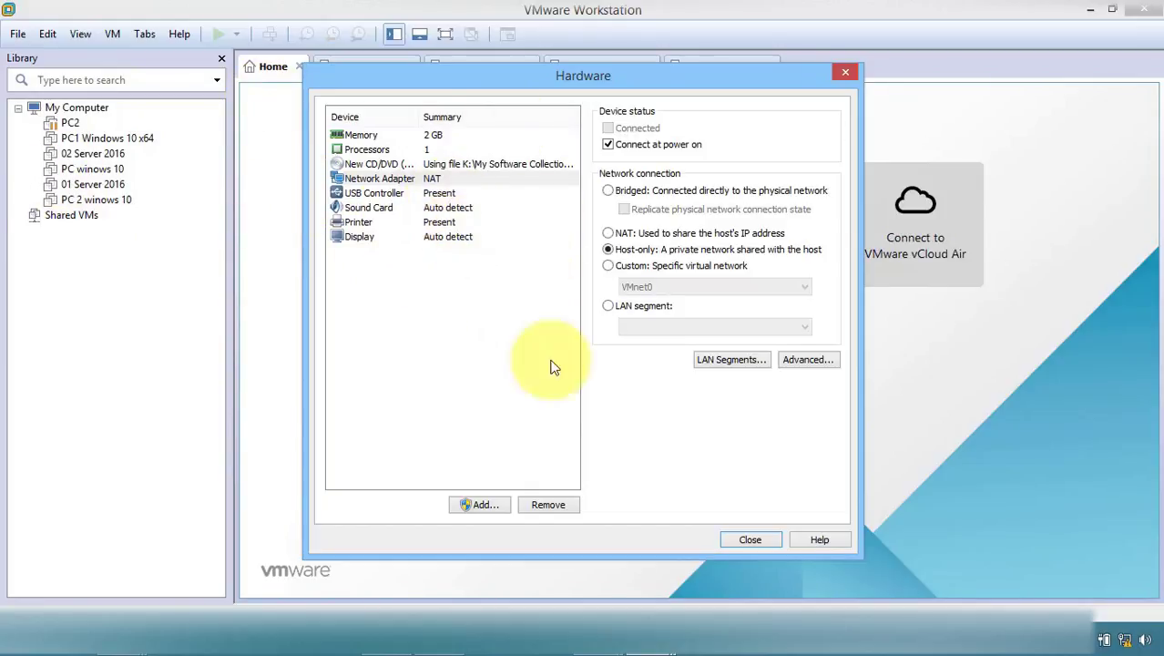
left_click(749, 539)
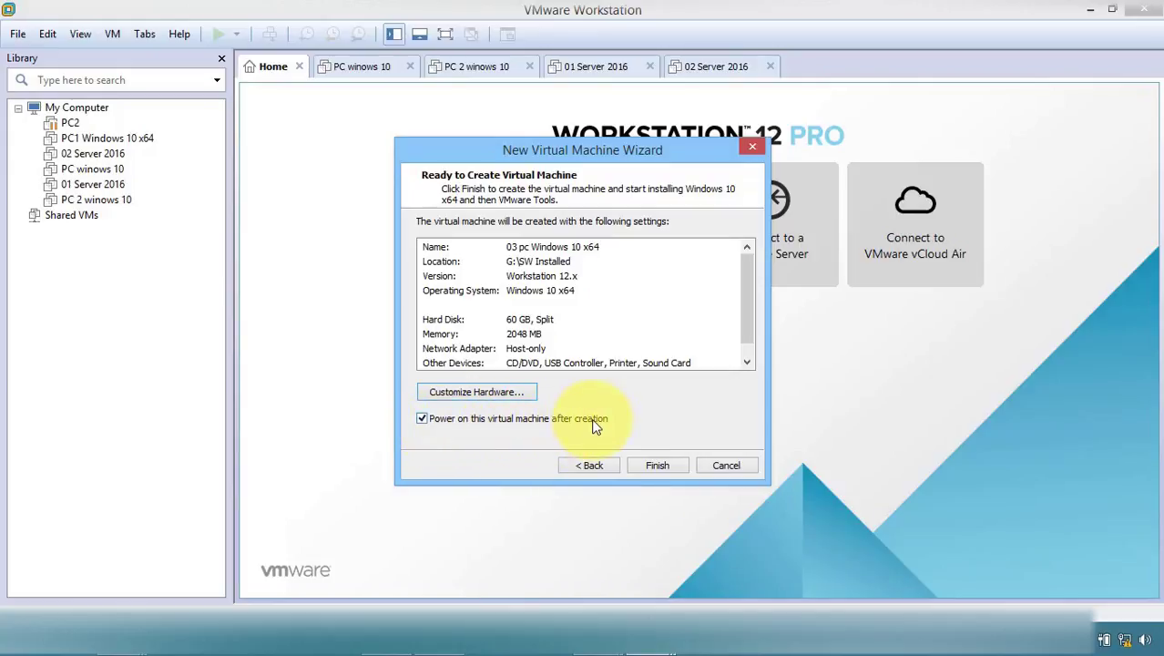
left_click(655, 465)
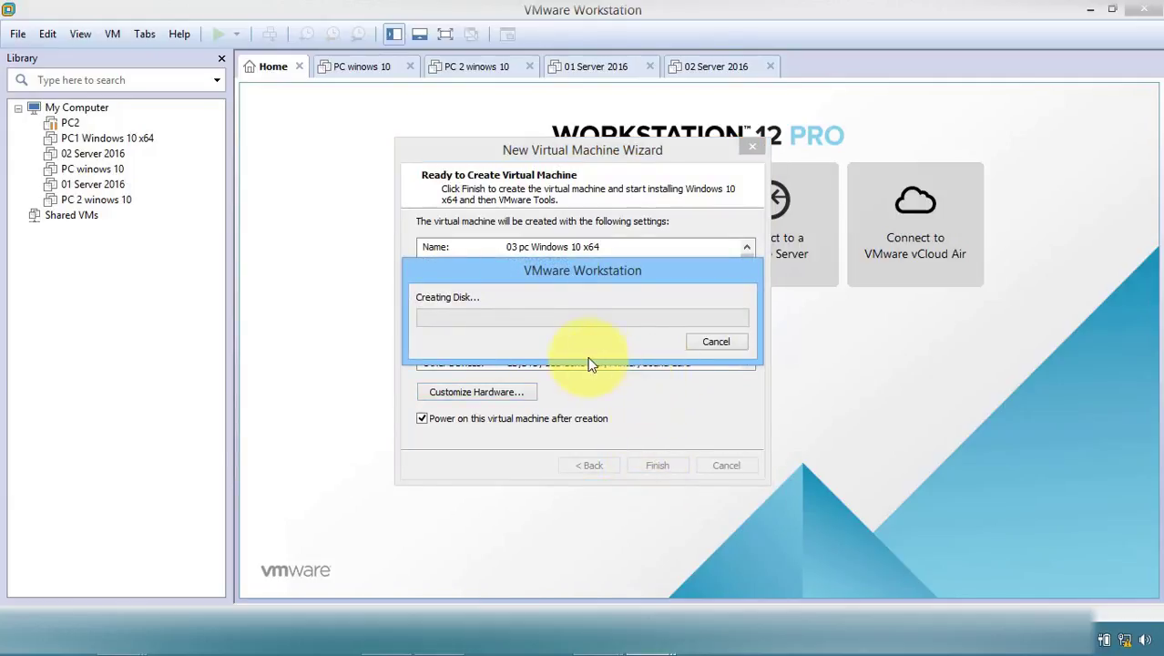
left_click(369, 652)
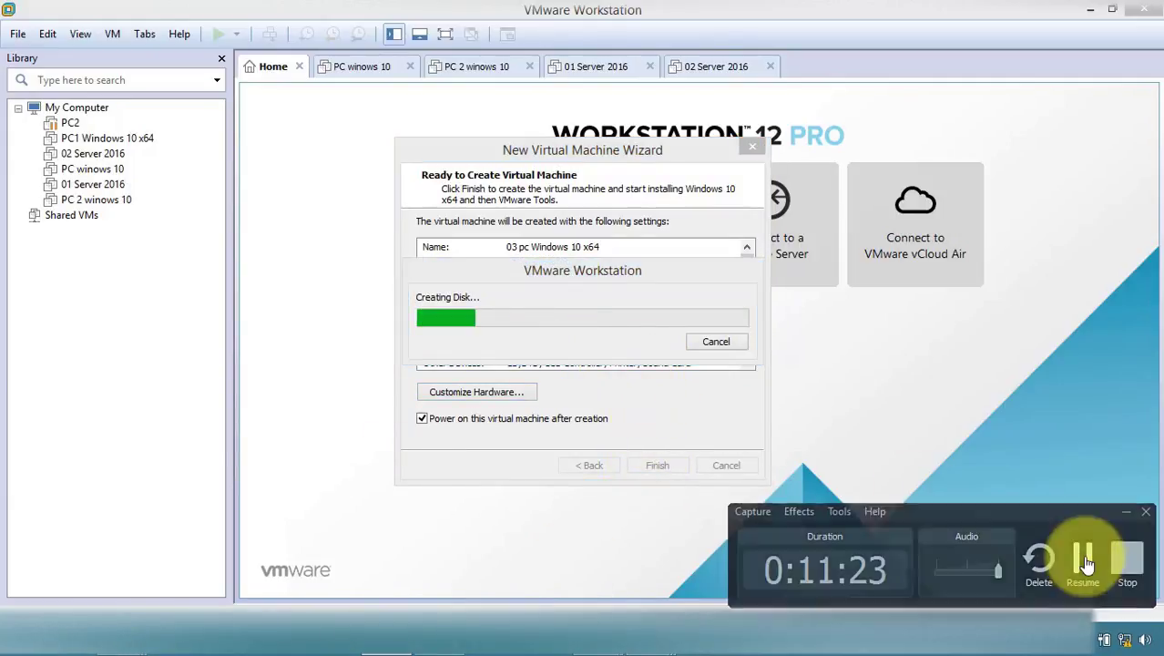
left_click(1086, 481)
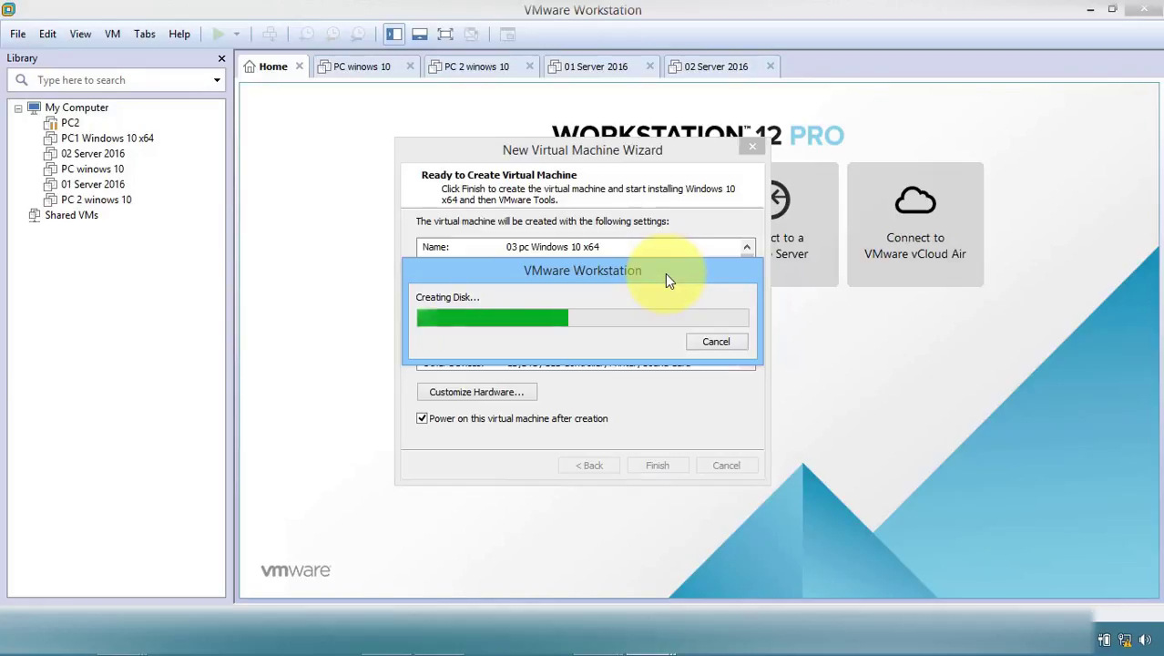
Cancel the disk creation and close the New Virtual Machine Wizard.
left_click(715, 342)
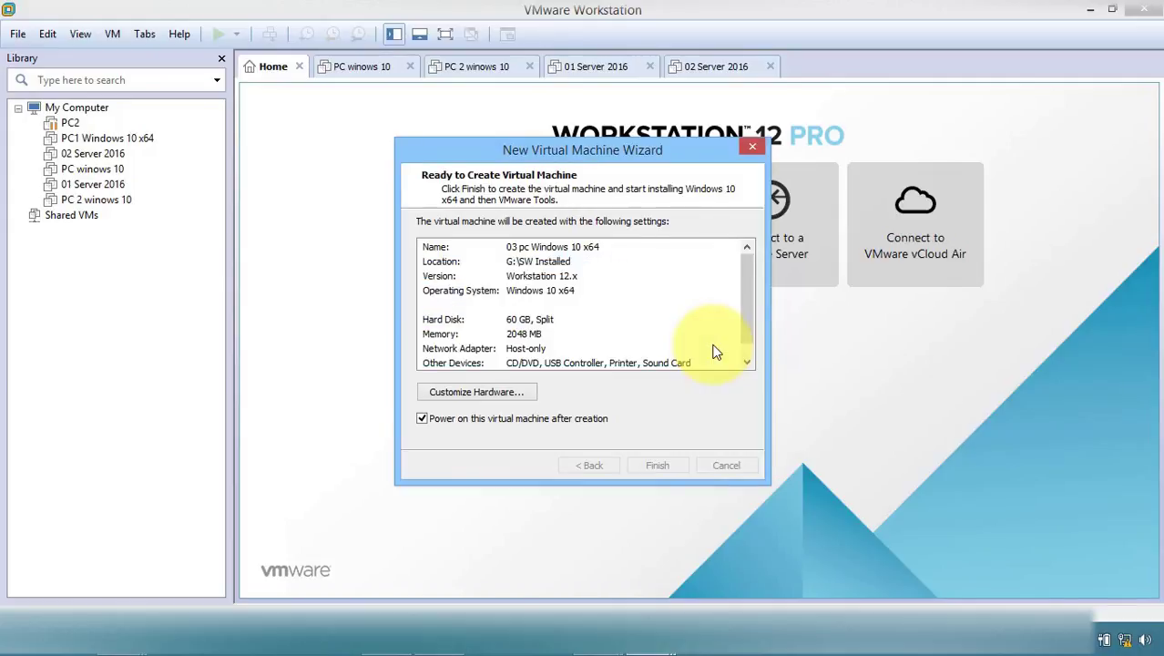
left_click(708, 335)
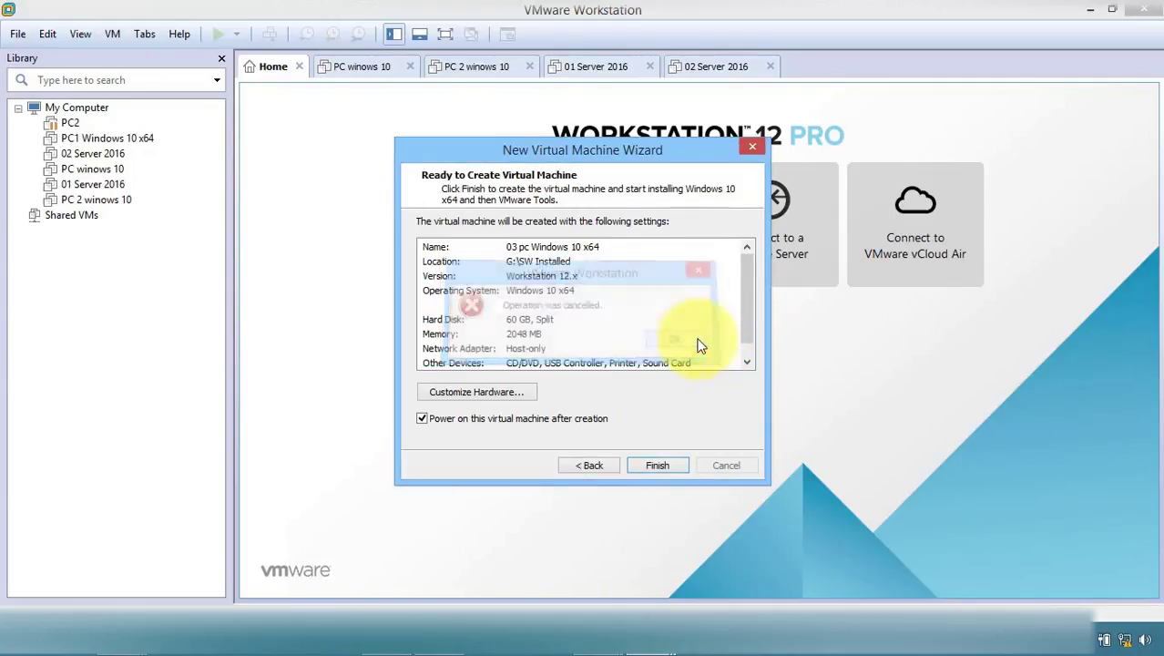
left_click(750, 153)
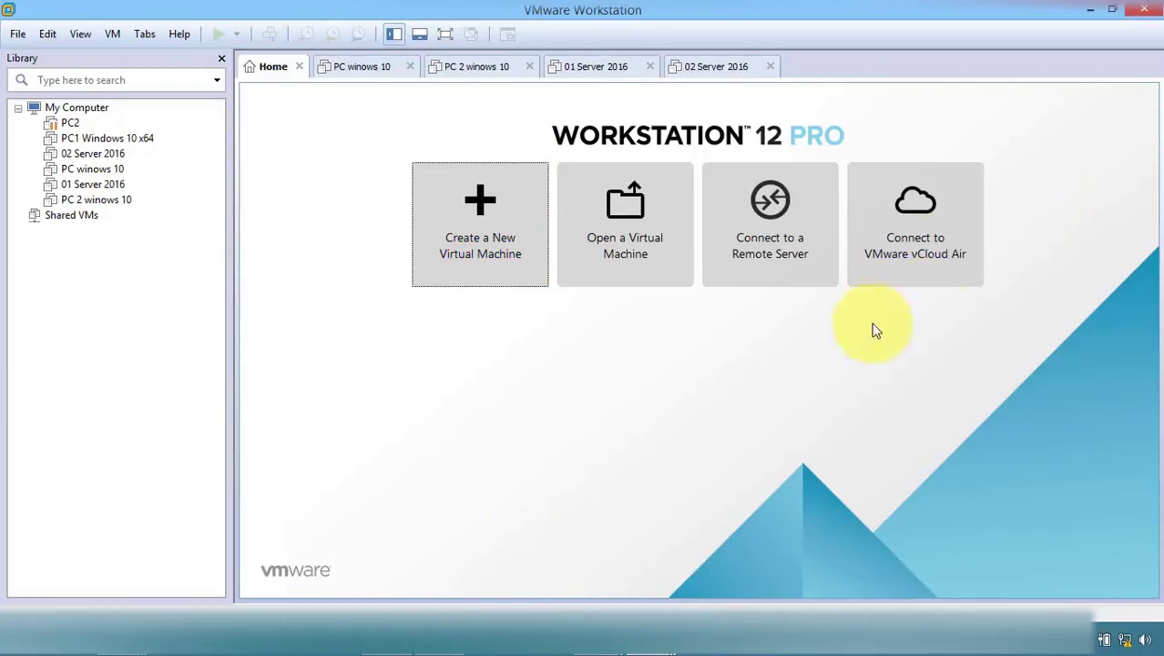
left_click(387, 642)
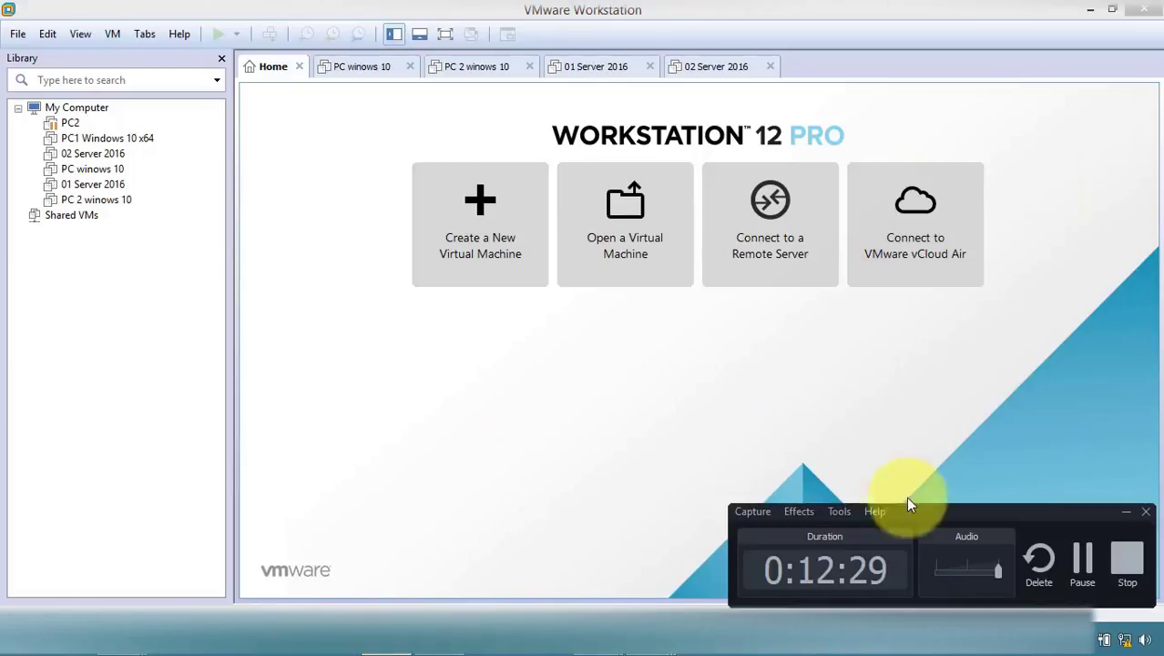
left_click(1082, 560)
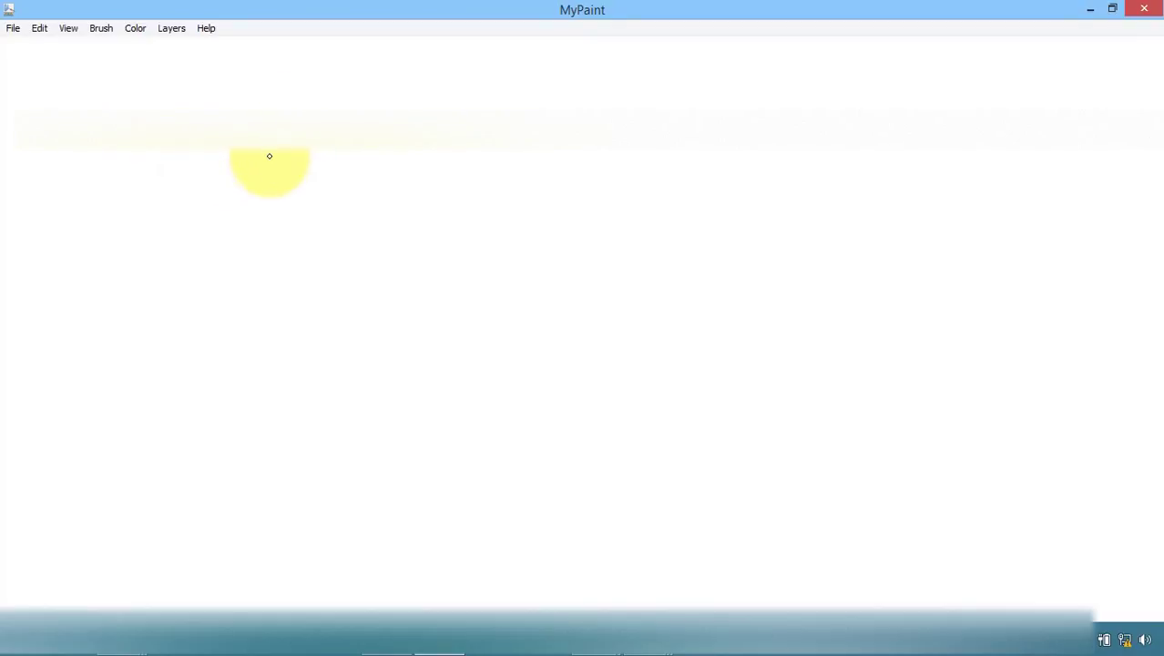
Switch to MyPaint and handwrite four lines on the blank canvas: "Standard", "Desktop Ex", "Data center" and "Desktop exp".
mouse_move(273, 167)
left_mouse_down()
mouse_move(316, 179)
mouse_move(353, 169)
mouse_move(362, 181)
left_mouse_up()
left_click_drag(357, 164, 380, 173)
mouse_move(392, 164)
left_mouse_down()
mouse_move(392, 188)
mouse_move(402, 169)
mouse_move(507, 166)
left_mouse_up()
left_click_drag(493, 155, 482, 170)
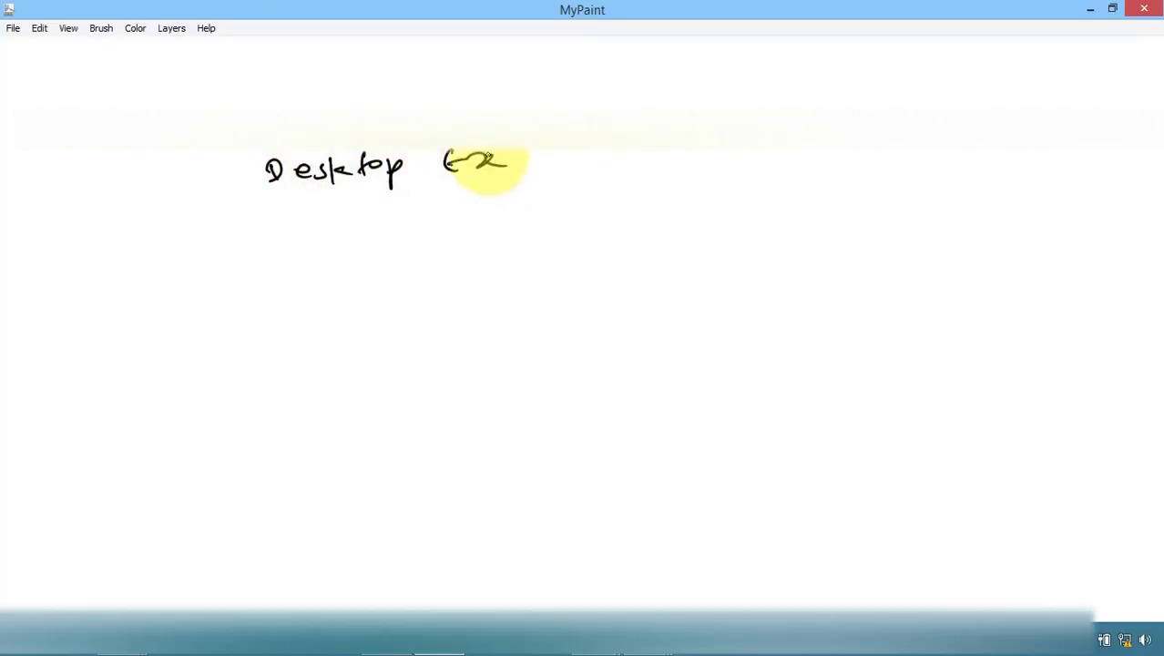
left_click(305, 107)
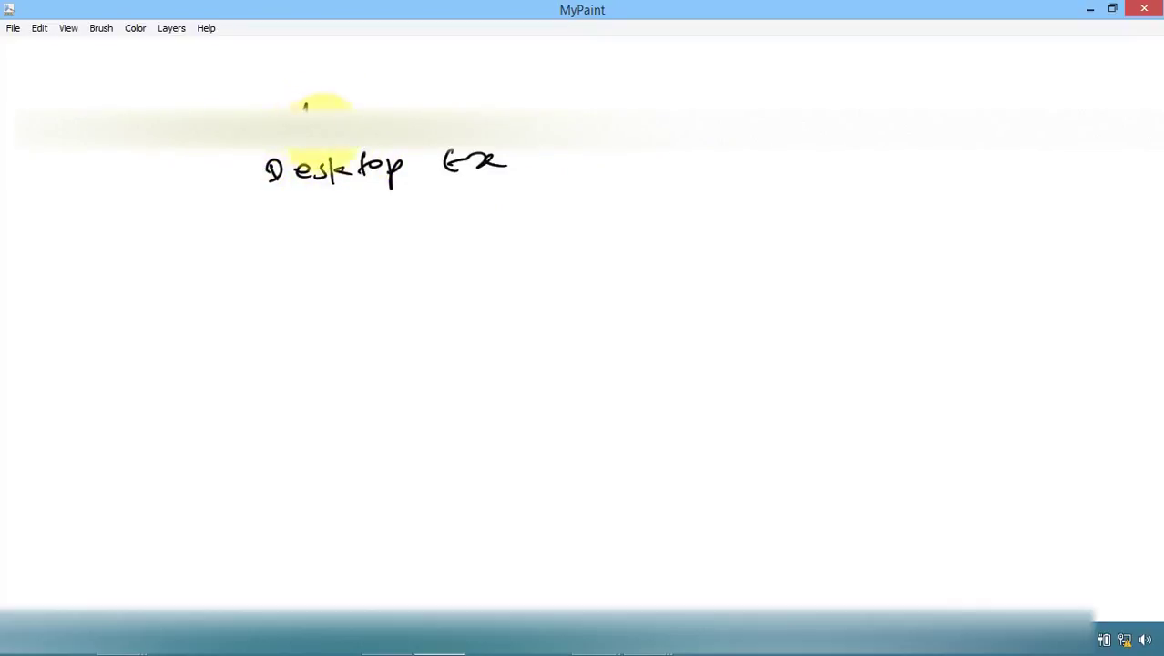
left_click(372, 107)
left_click(416, 107)
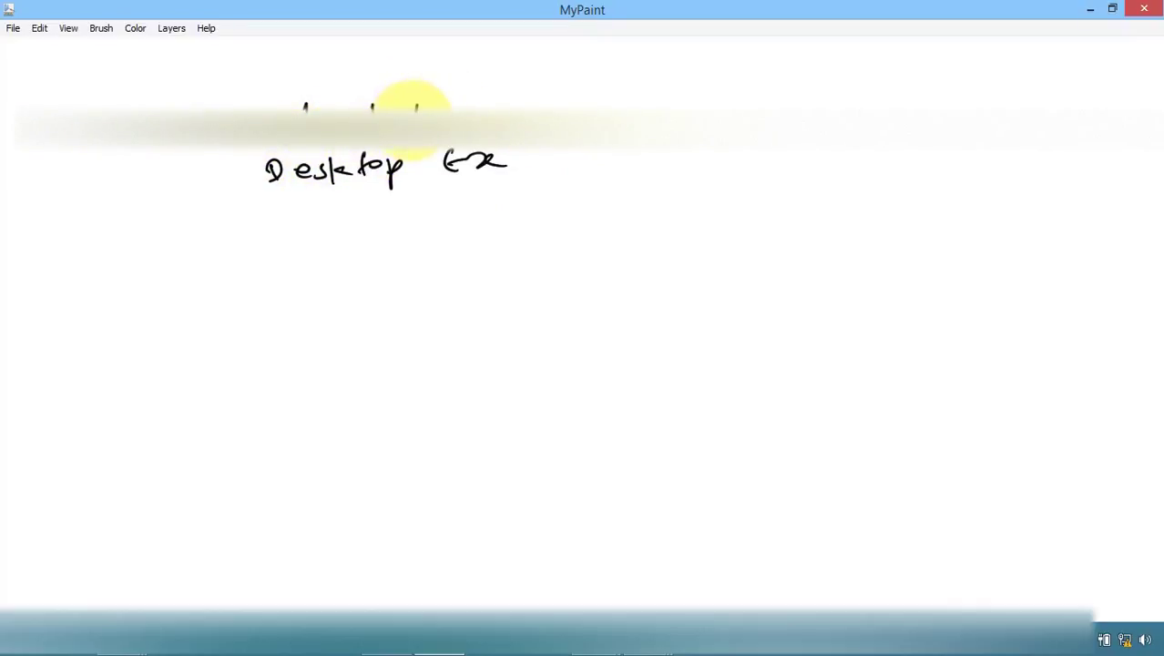
left_click_drag(436, 100, 440, 112)
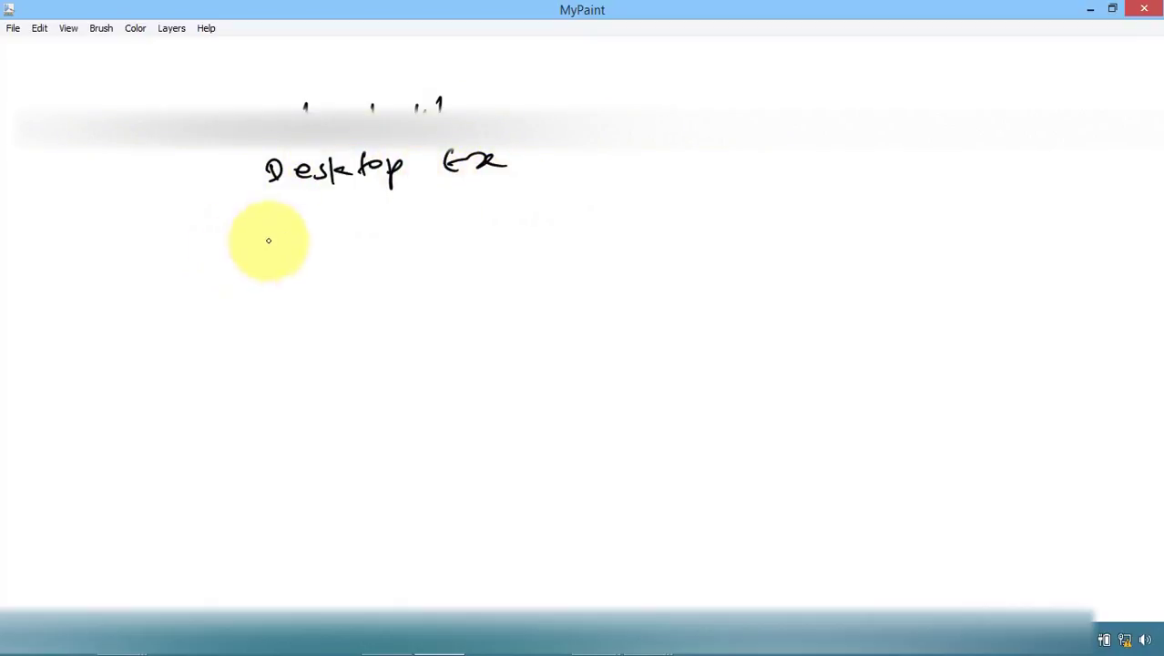
mouse_move(268, 225)
left_mouse_down()
mouse_move(270, 238)
mouse_move(307, 244)
mouse_move(458, 216)
mouse_move(473, 197)
left_mouse_up()
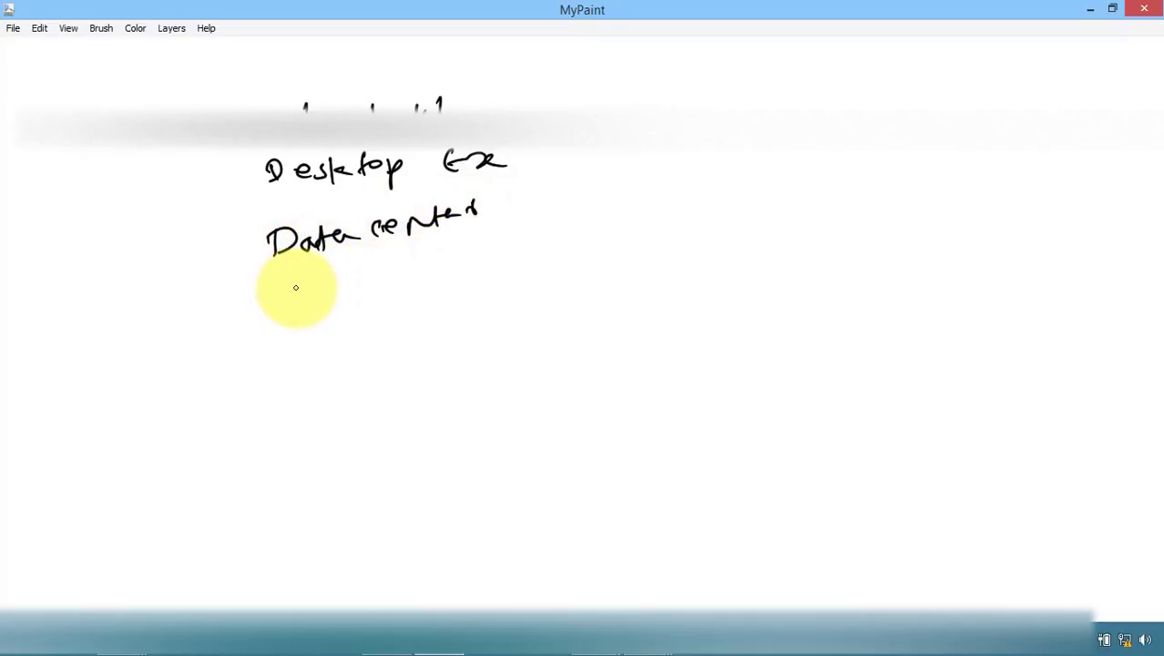
mouse_move(279, 291)
left_mouse_down()
mouse_move(280, 307)
mouse_move(330, 304)
mouse_move(365, 281)
mouse_move(461, 278)
mouse_move(502, 260)
mouse_move(505, 284)
left_mouse_up()
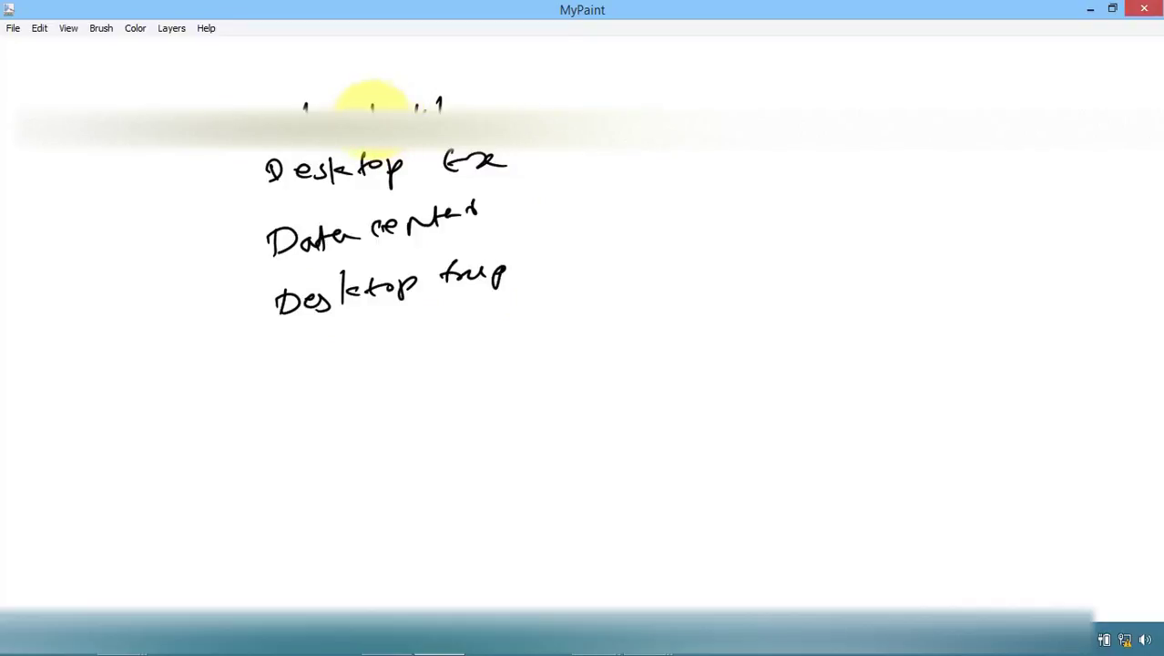
Handwrite an arrow and "core" beside the Standard and Data center lines, and an arrow and "GUI" beside both Desktop lines.
mouse_move(512, 109)
left_mouse_down()
mouse_move(576, 97)
mouse_move(613, 109)
left_mouse_up()
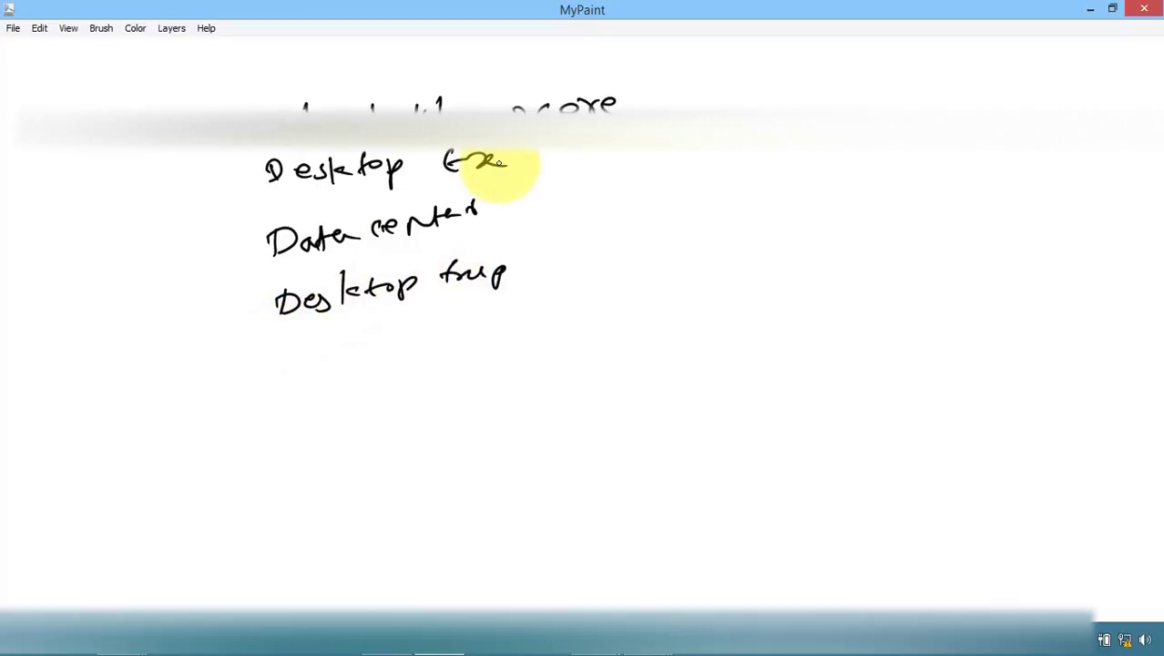
left_click_drag(525, 162, 592, 159)
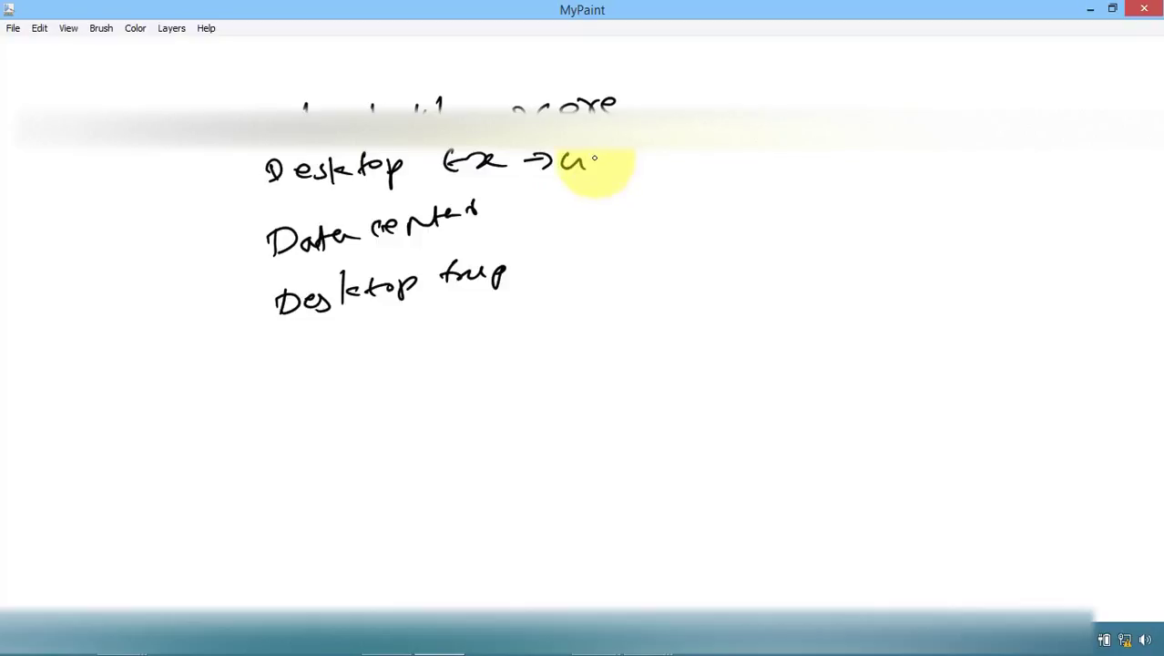
left_click_drag(600, 153, 643, 169)
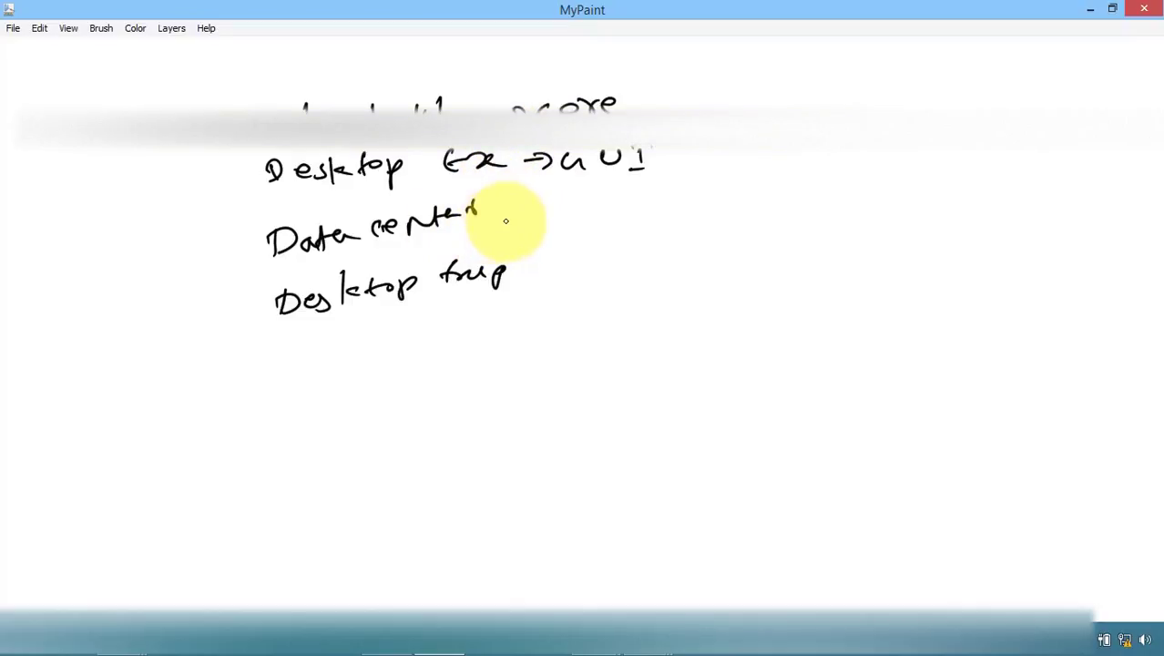
left_click_drag(508, 220, 619, 212)
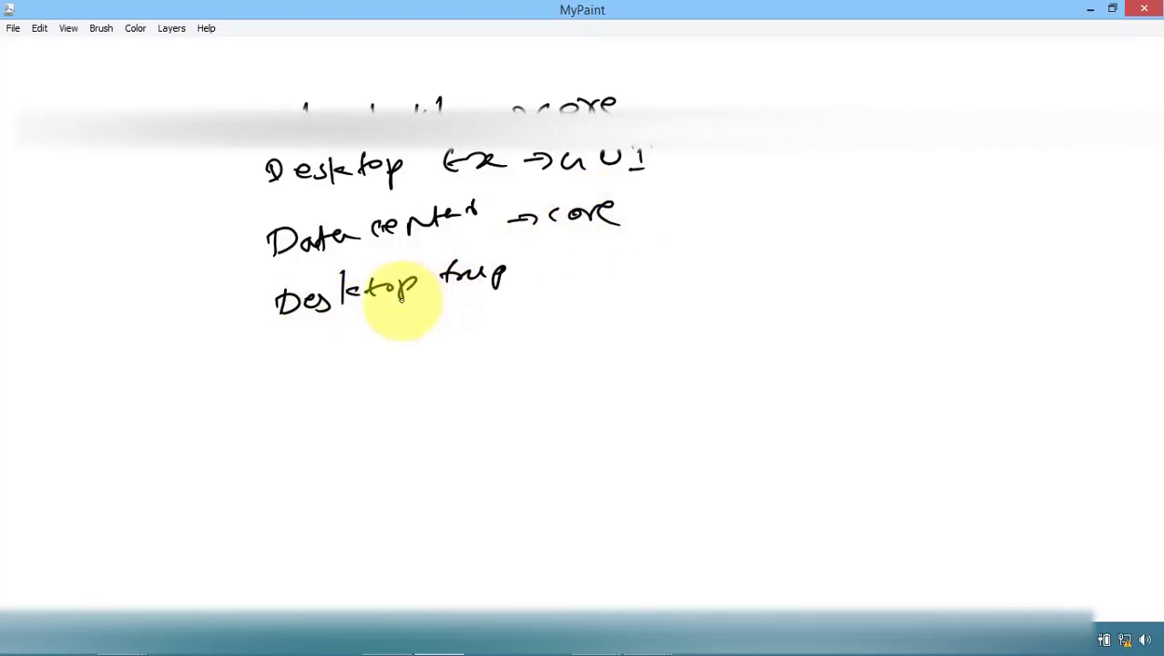
mouse_move(536, 268)
left_mouse_down()
mouse_move(606, 257)
mouse_move(629, 279)
mouse_move(645, 251)
left_mouse_up()
left_click_drag(623, 284, 645, 280)
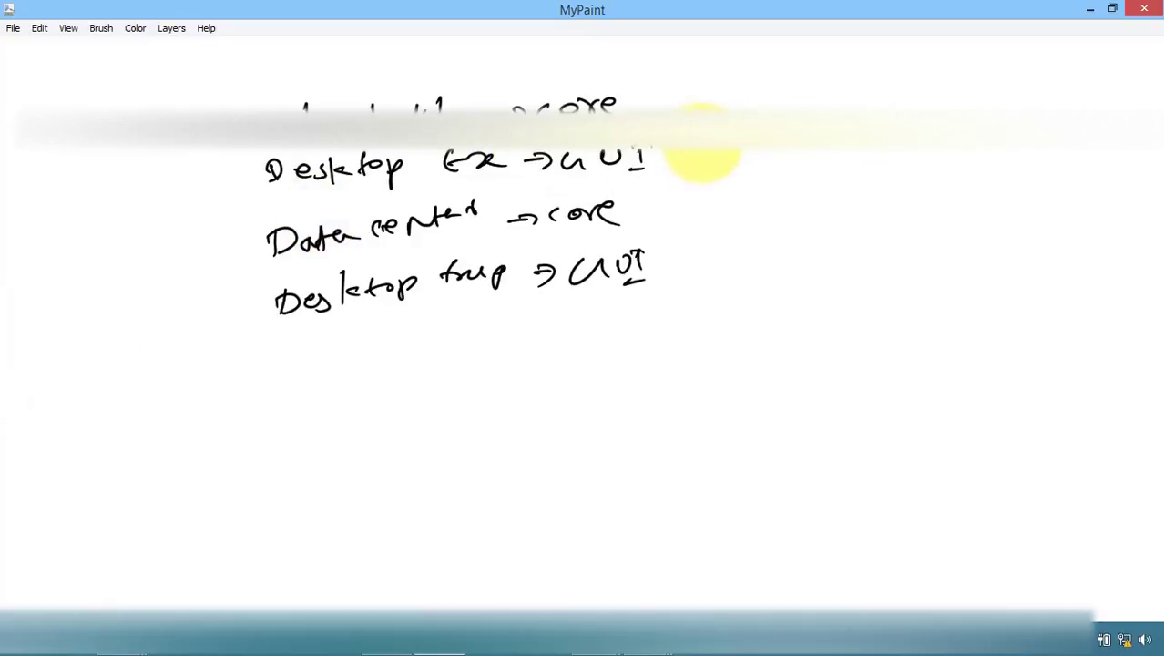
Handwrite "2 virtu" beside the first Desktop line and "unlimited" beside the last one, and tick the last line.
mouse_move(704, 149)
left_mouse_down()
mouse_move(740, 160)
mouse_move(819, 141)
left_mouse_up()
mouse_move(703, 259)
left_mouse_down()
mouse_move(772, 251)
mouse_move(826, 220)
mouse_move(840, 251)
mouse_move(857, 234)
mouse_move(914, 229)
mouse_move(941, 241)
mouse_move(945, 214)
left_mouse_up()
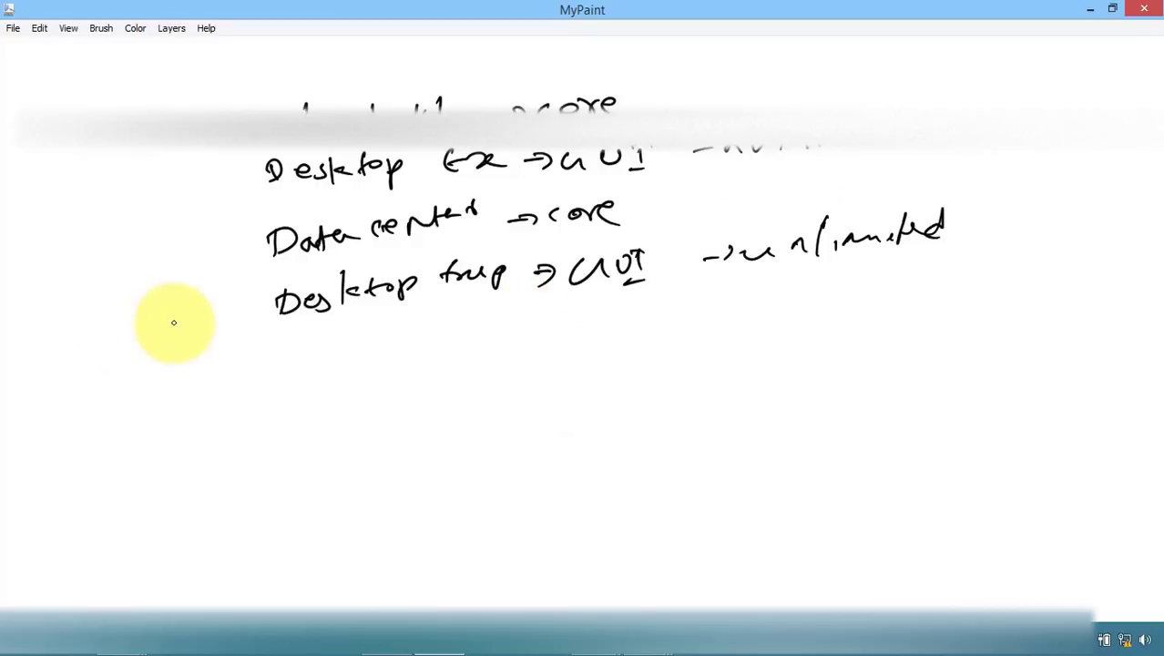
left_click_drag(177, 317, 217, 306)
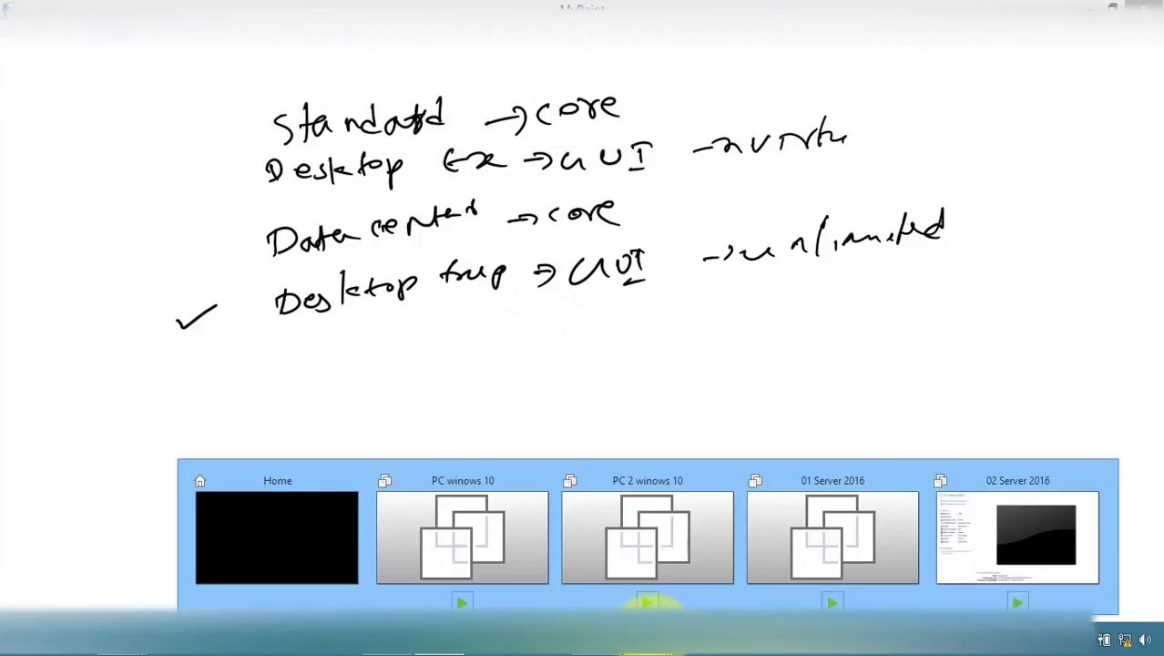
Switch to VMware Workstation, examine the clone type options for 02 Server 2016 without cloning it, and open the PC 2 winows 10 machine's page.
key("alt+Tab")
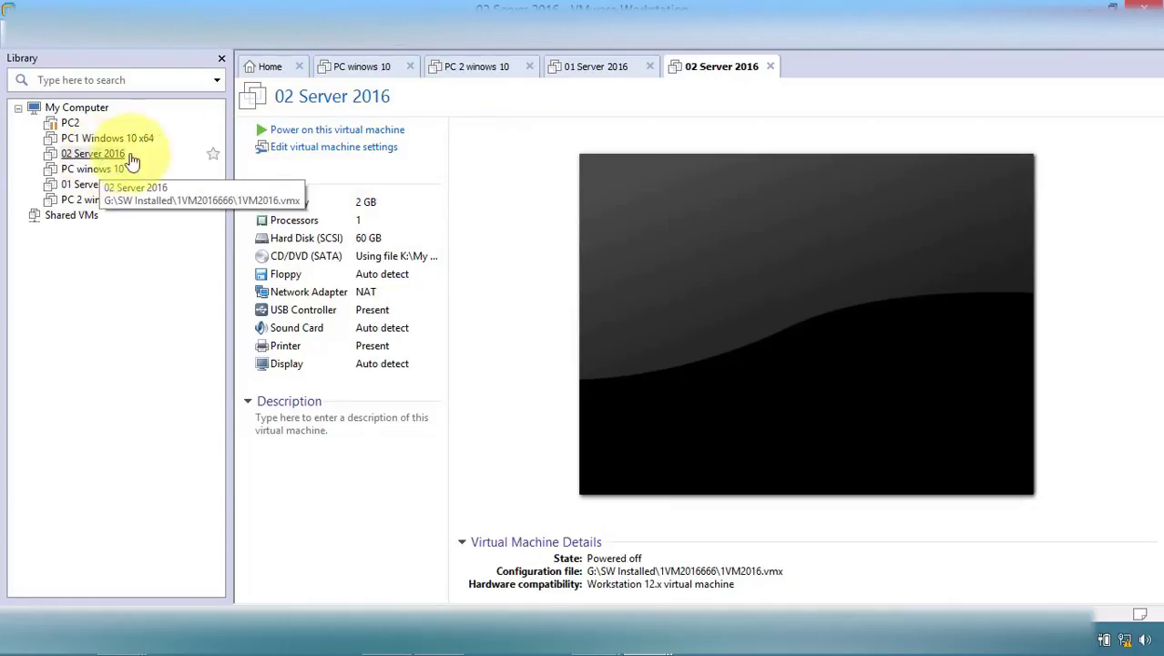
right_click(94, 155)
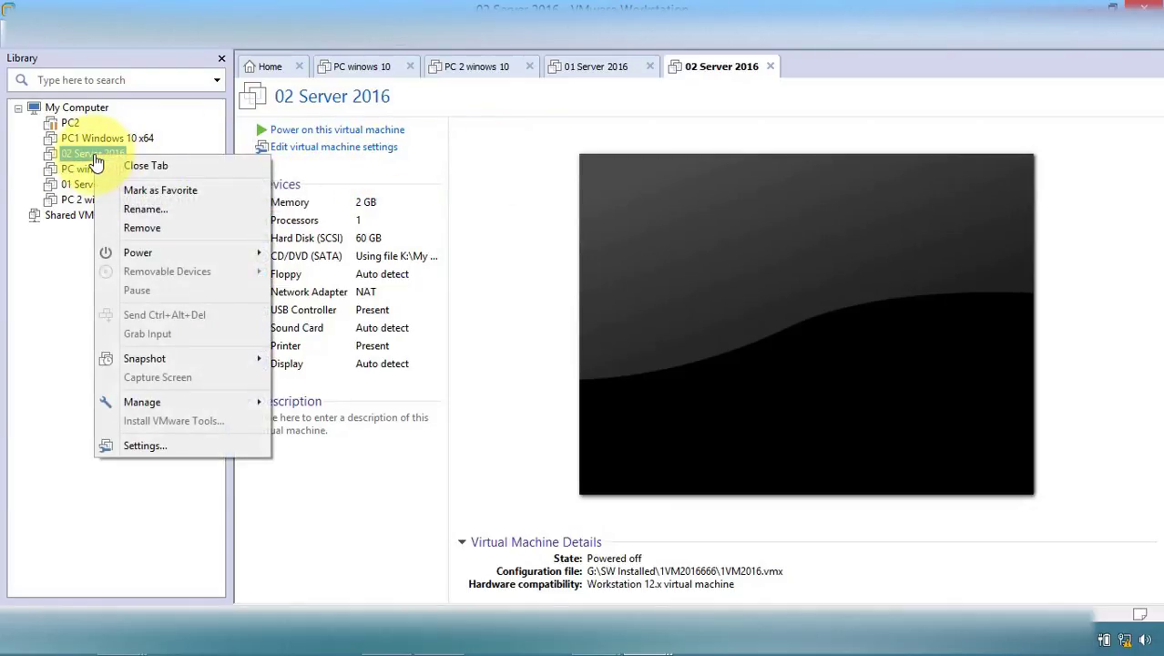
mouse_move(163, 407)
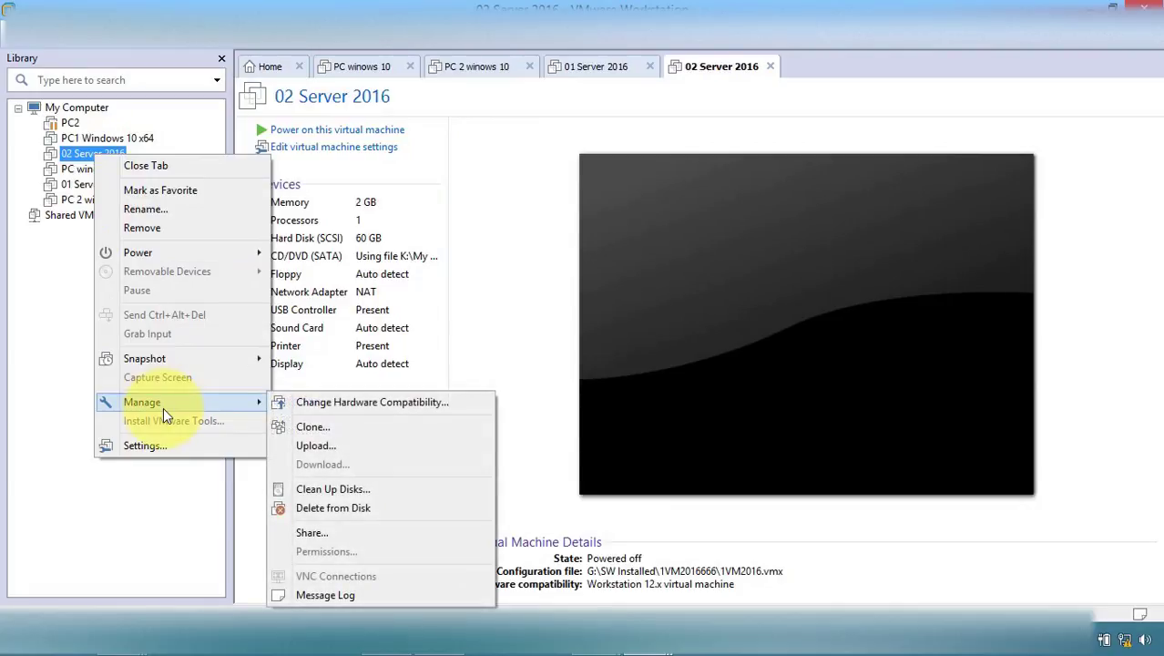
left_click(305, 428)
left_click(654, 452)
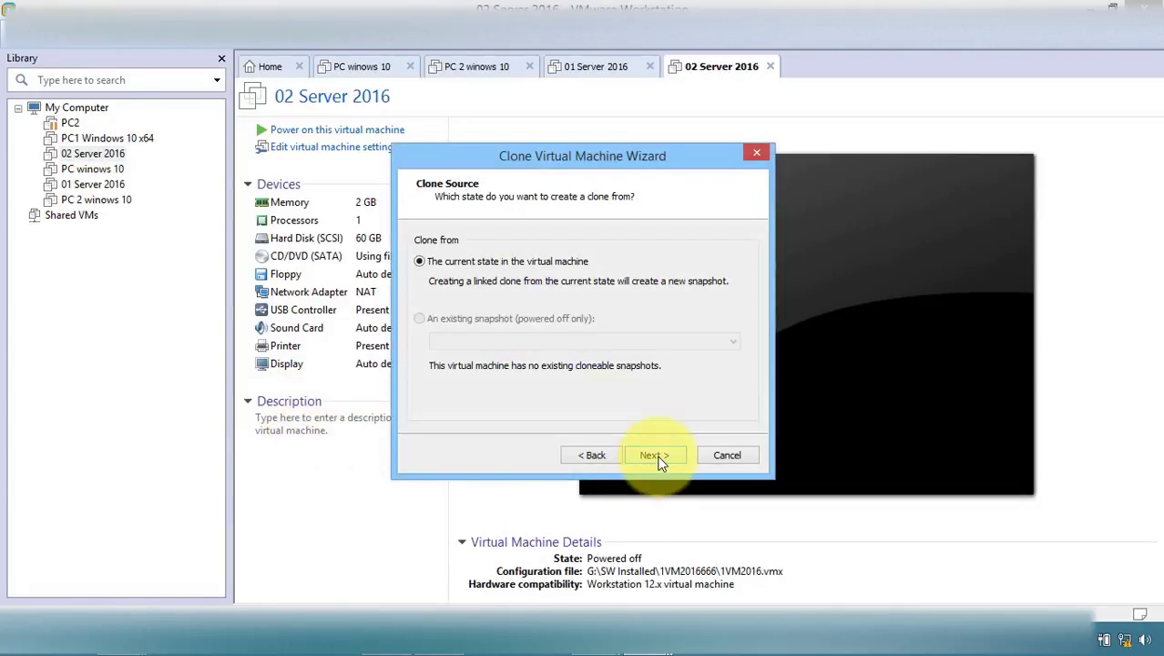
left_click(655, 453)
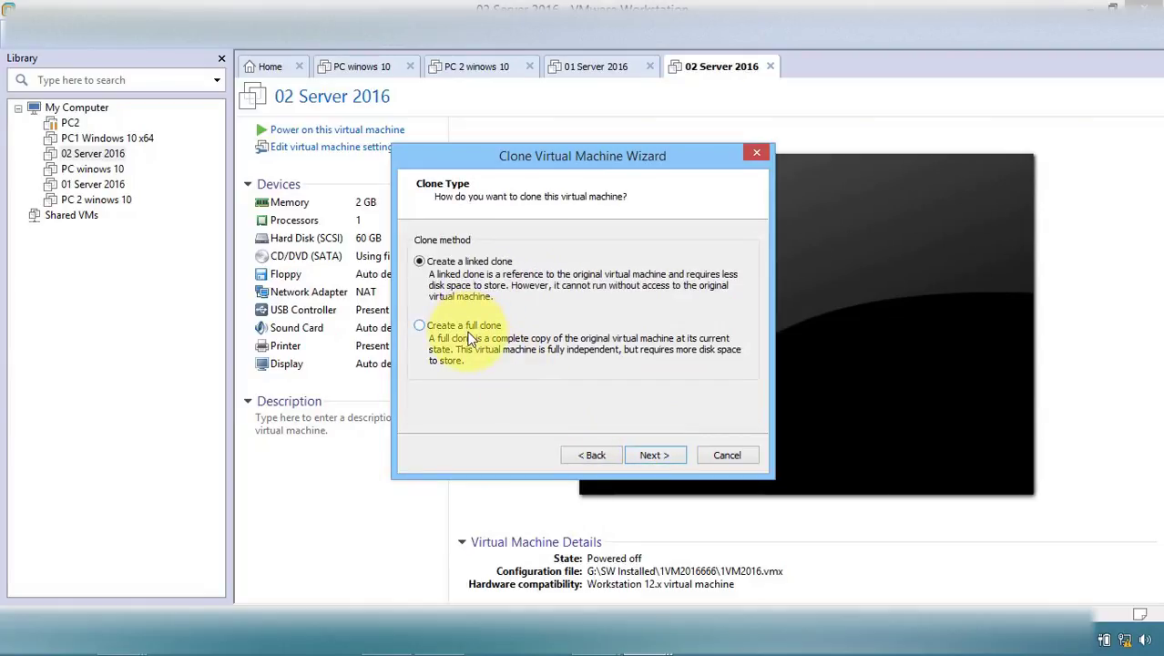
left_click(756, 154)
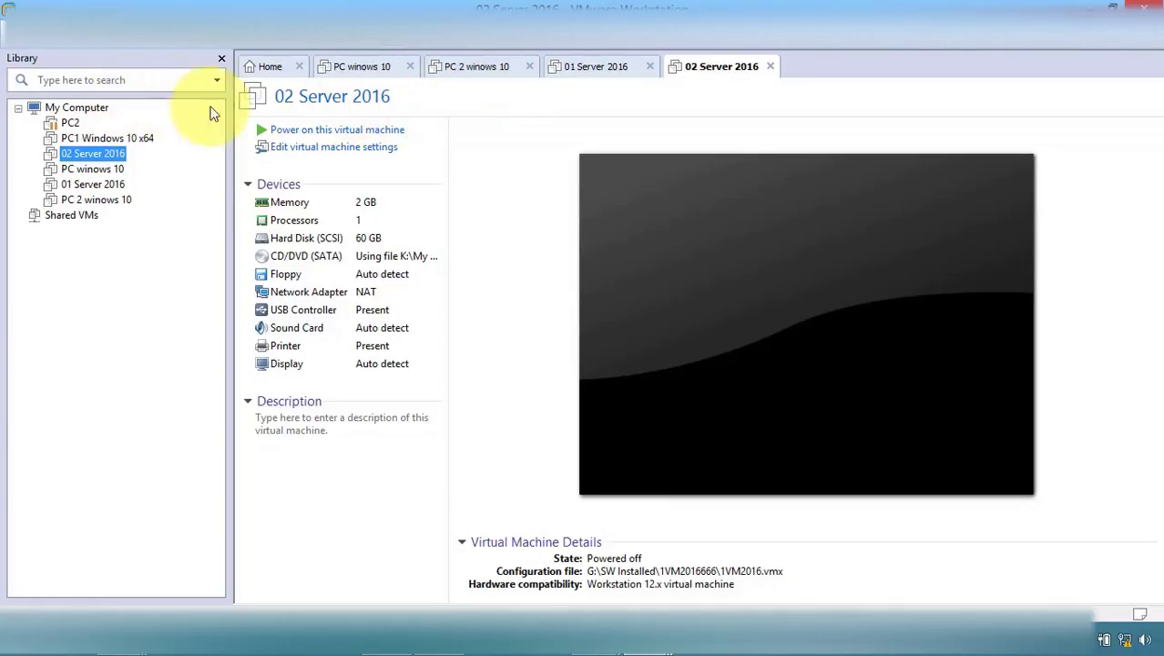
left_click(484, 69)
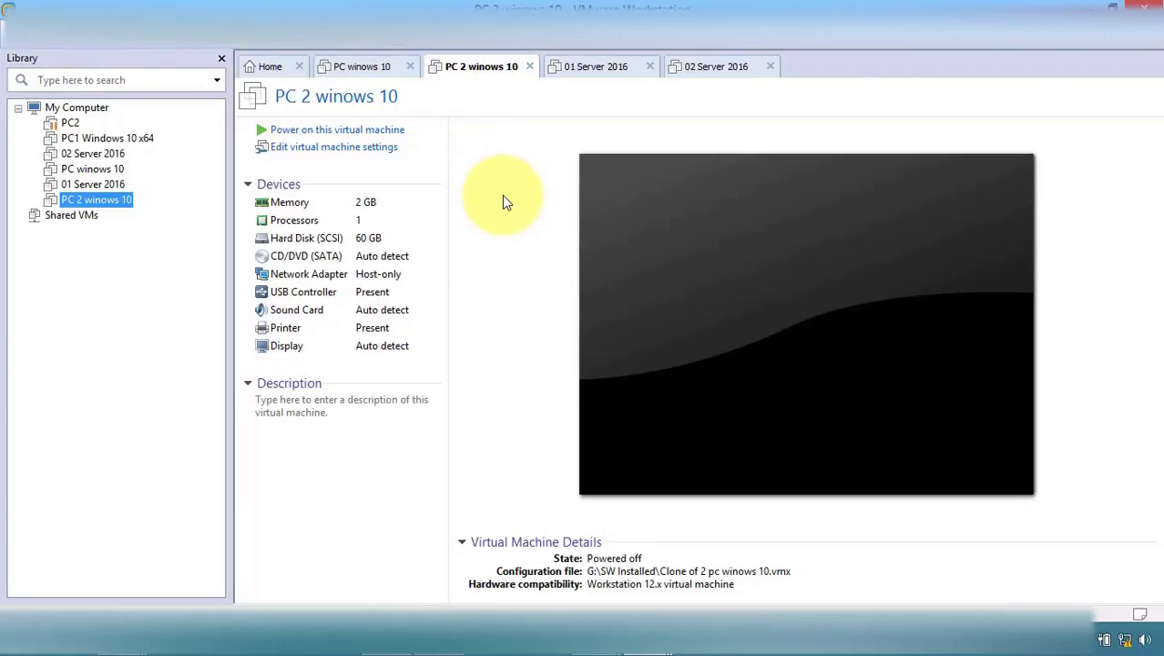
left_click(403, 638)
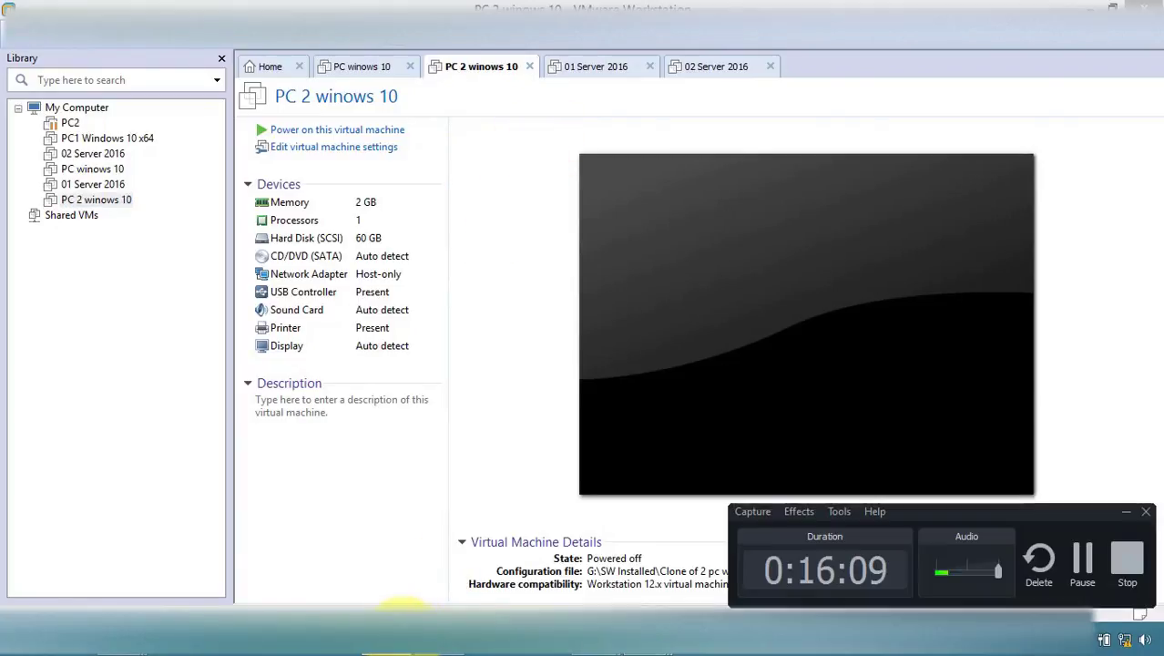
left_click(1118, 570)
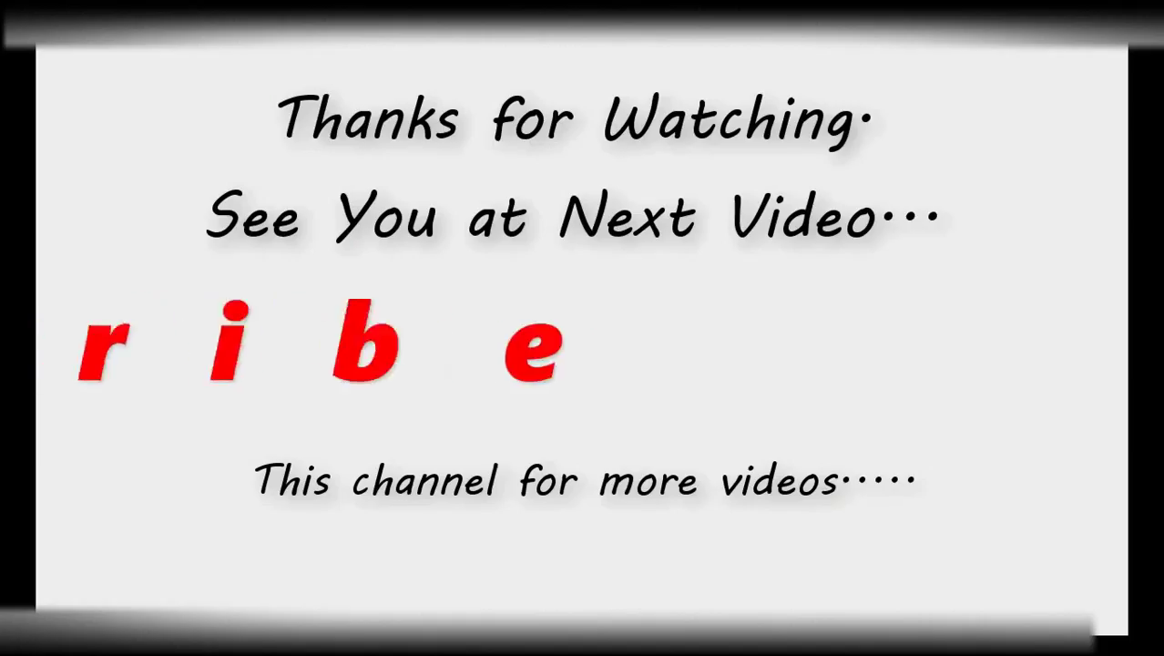